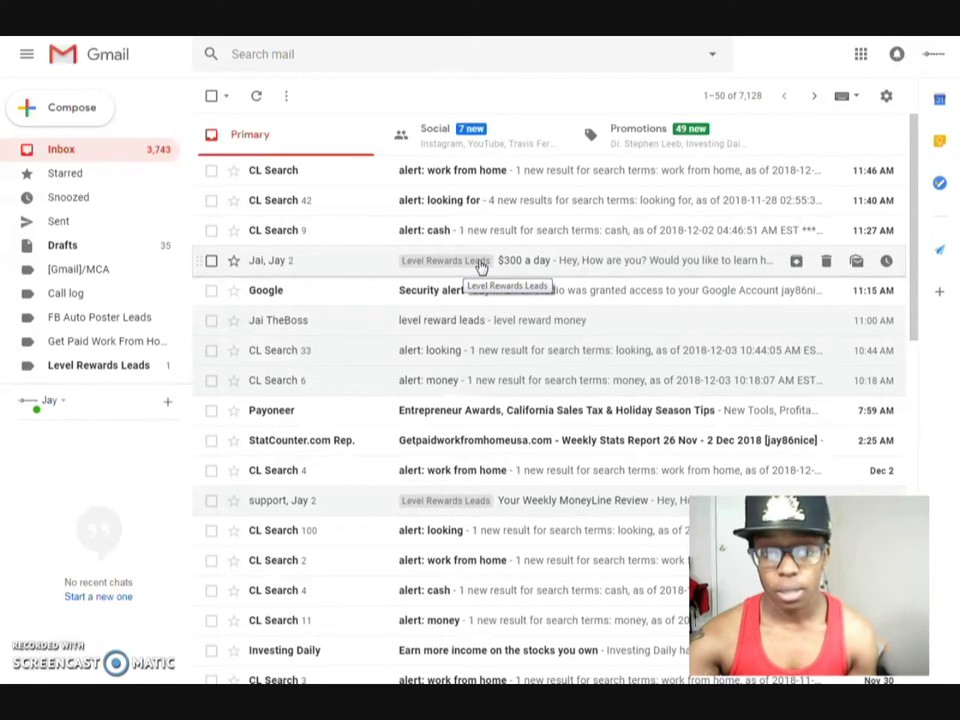
Open the $300 a day email, then bring up Gmail's full settings on the General tab
{"action": "left_click", "coordinate": [480, 264]}
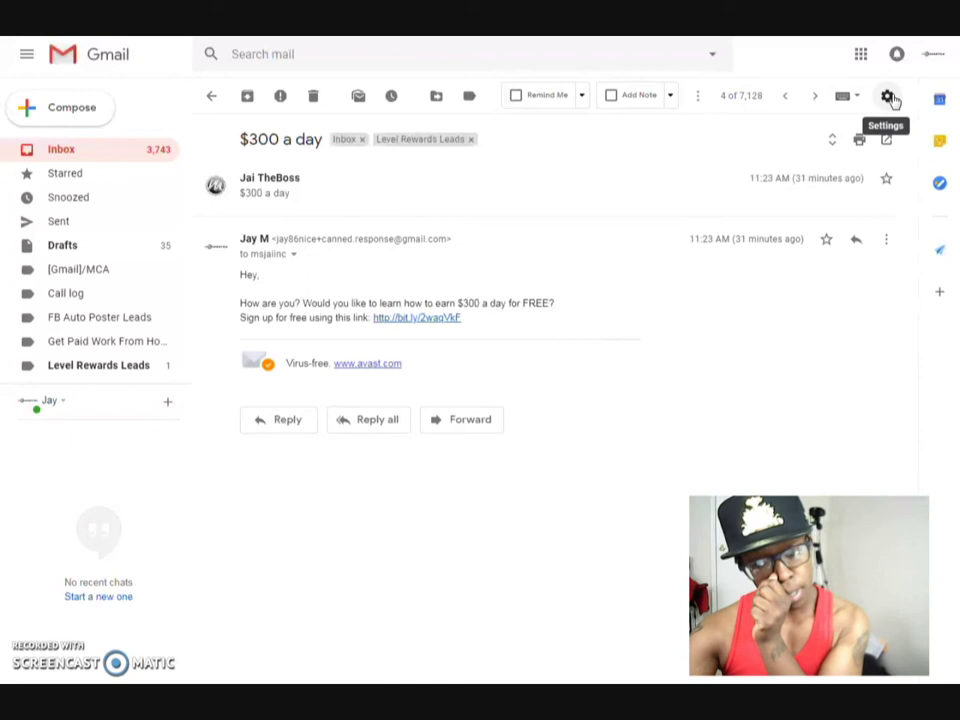
{"action": "left_click", "coordinate": [888, 97]}
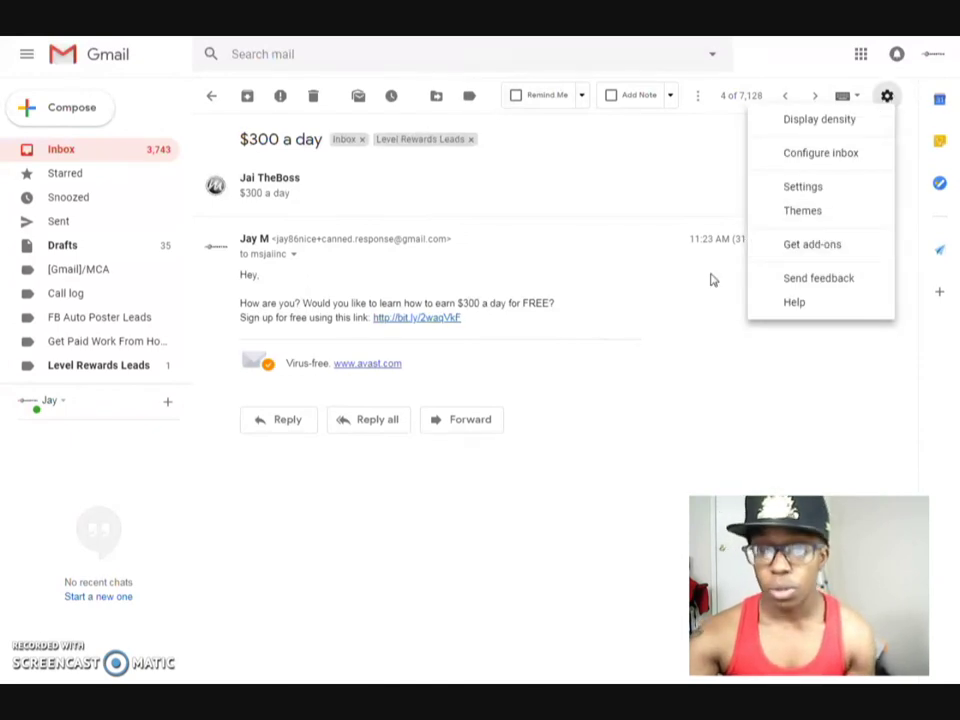
{"action": "left_click", "coordinate": [814, 192]}
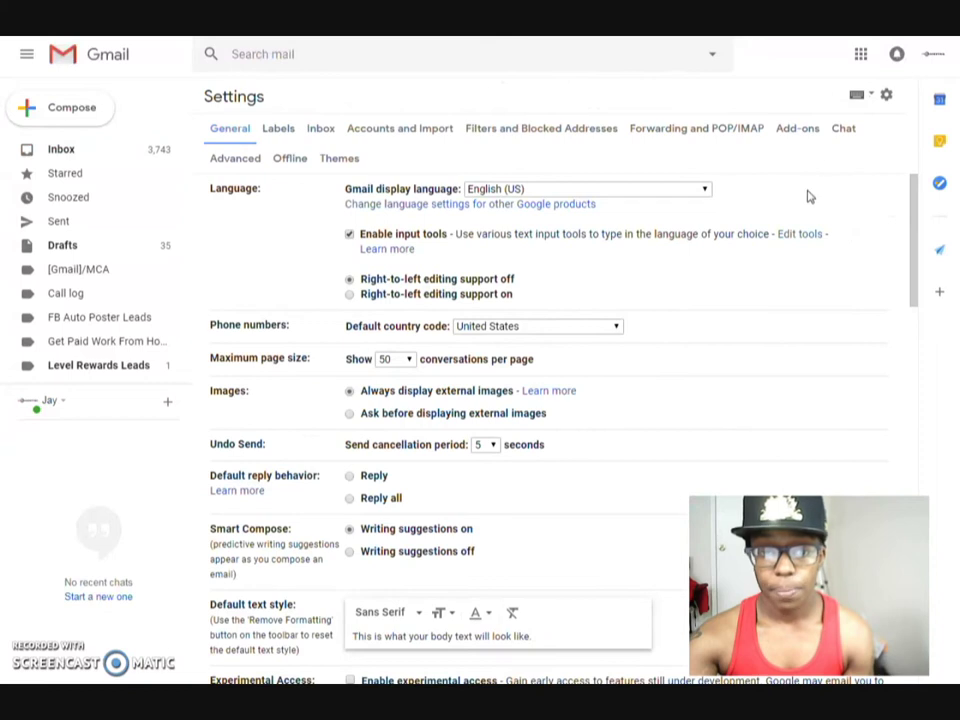
Switch to the Advanced tab to confirm Canned Responses (Templates) is enabled
{"action": "triple_click", "coordinate": [246, 163]}
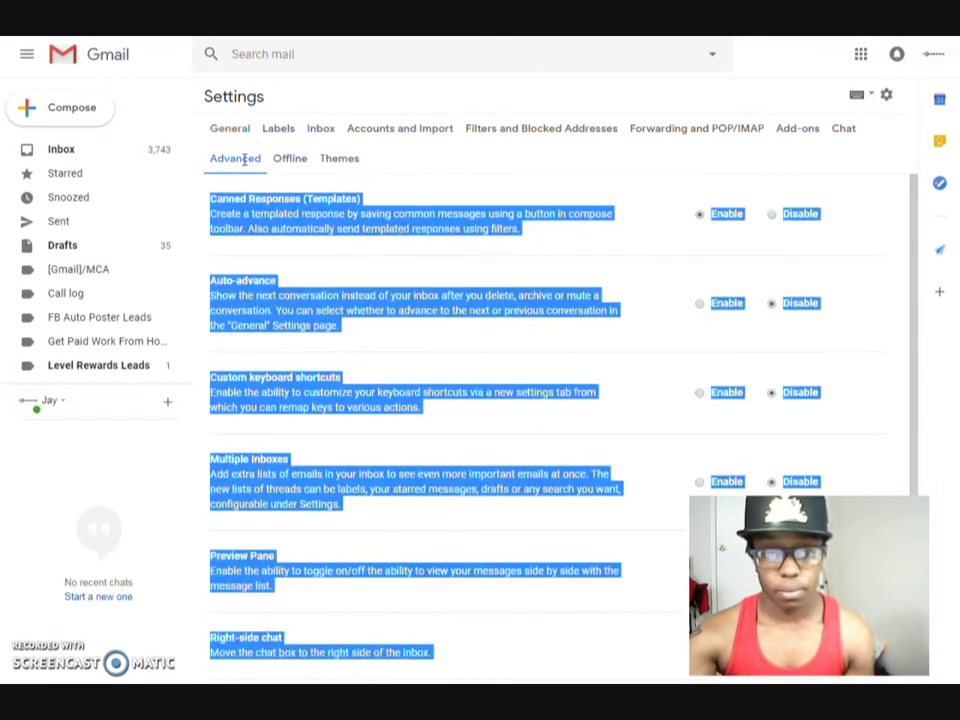
{"action": "left_click", "coordinate": [401, 156]}
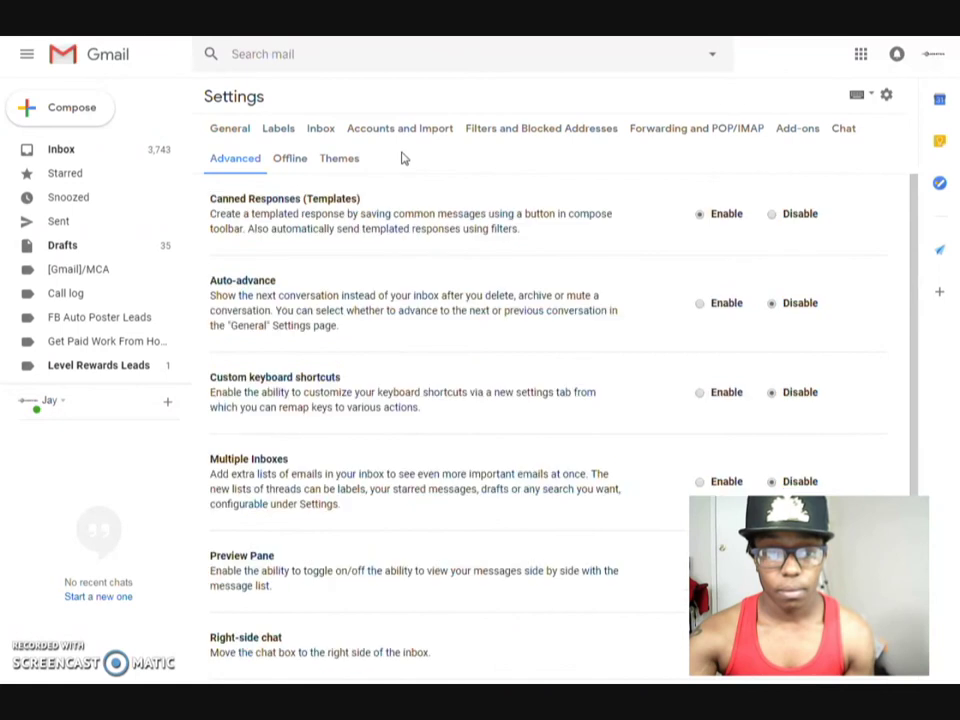
Leave Settings and return to the Gmail inbox
{"action": "left_click", "coordinate": [88, 152]}
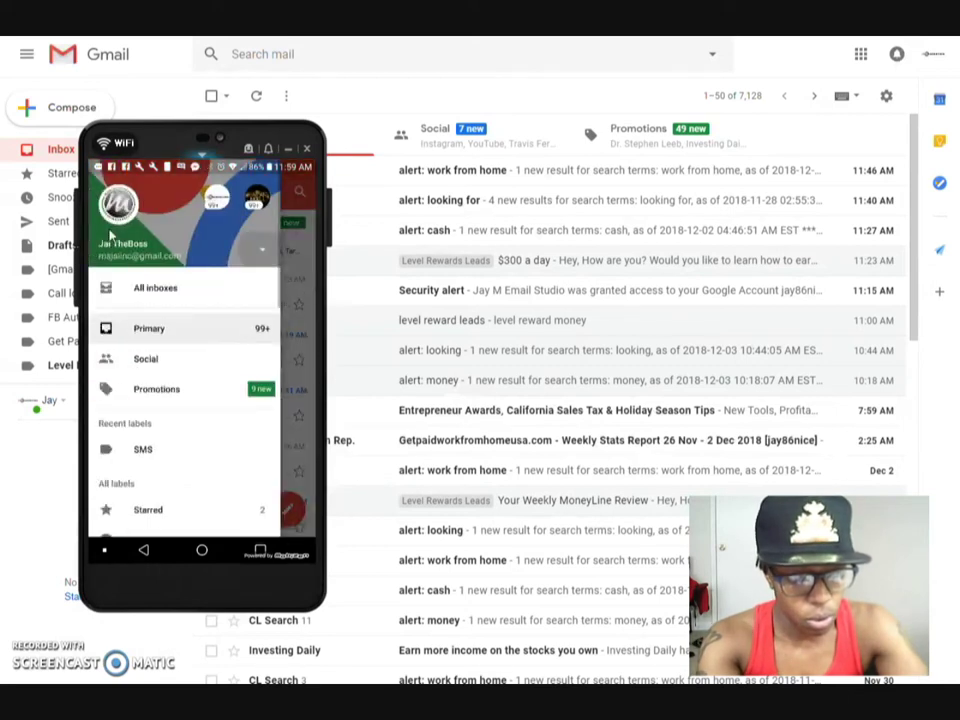
Switch the phone to the second Gmail account and address a new email to the suggested contact
{"action": "left_click", "coordinate": [110, 235]}
{"action": "left_click", "coordinate": [110, 235]}
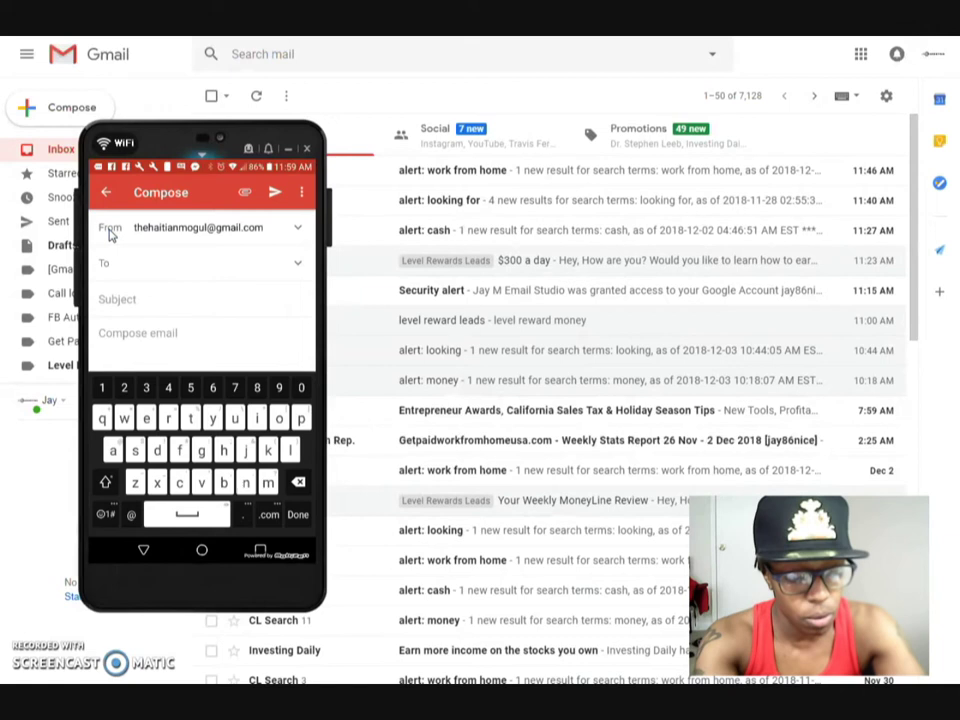
{"action": "type", "text": "300 a.day"}
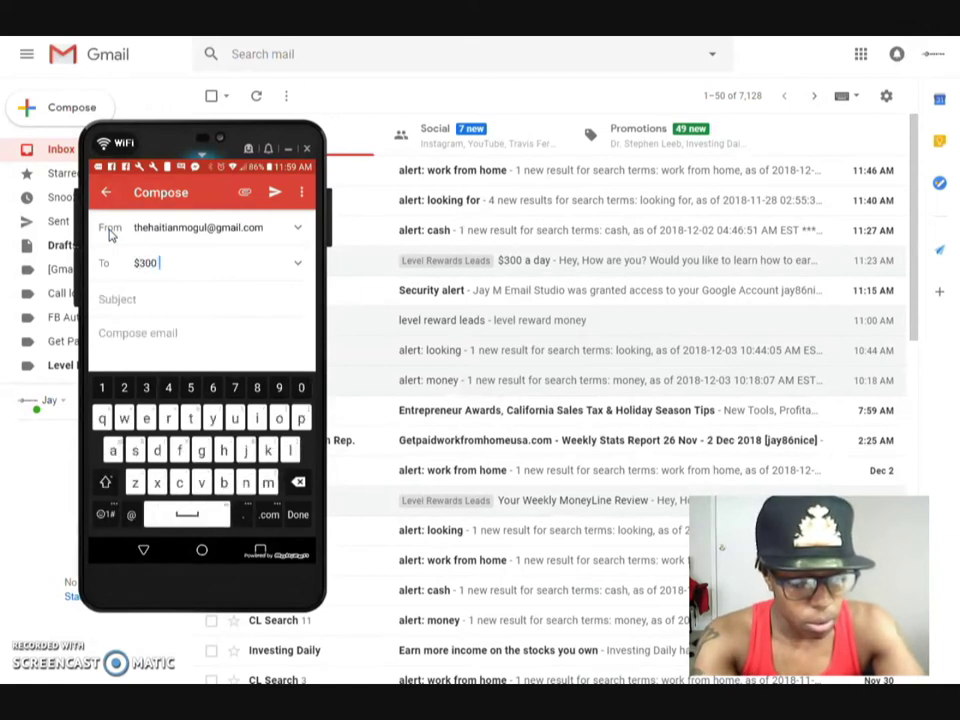
{"action": "key", "text": "BackSpace"}
{"action": "key", "text": "BackSpace"}
{"action": "key", "text": "BackSpace"}
{"action": "key", "text": "BackSpace"}
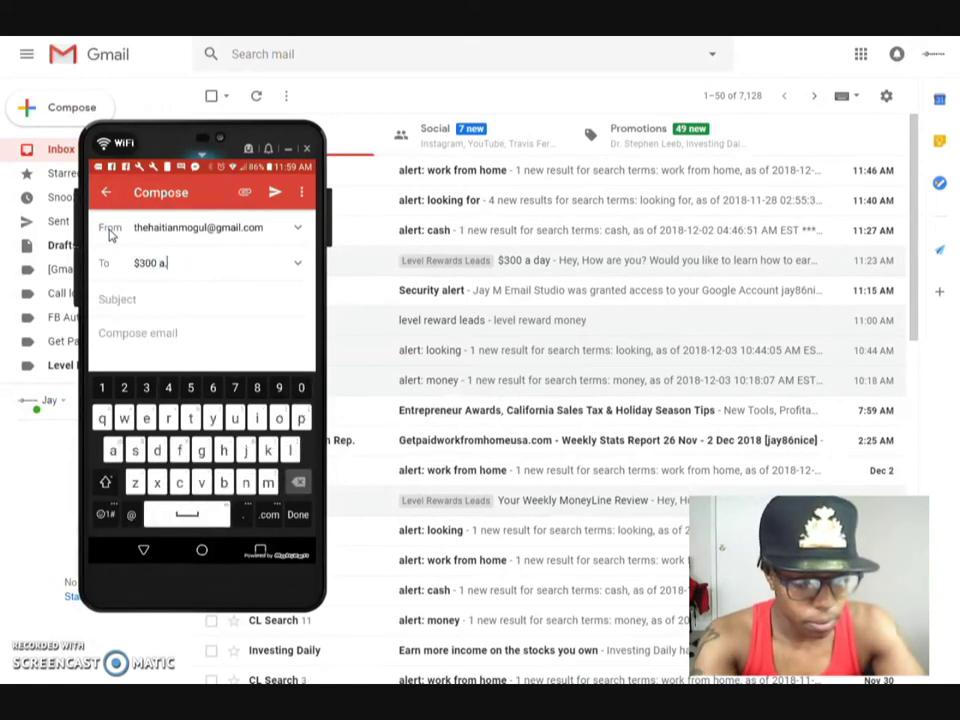
{"action": "type", "text": ".day"}
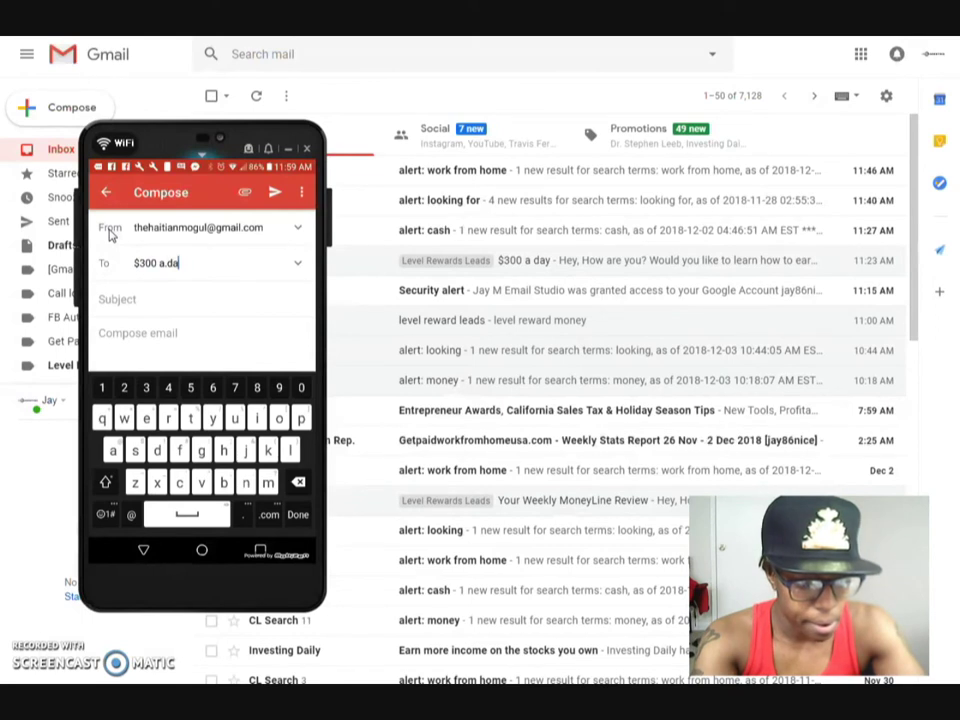
{"action": "key", "text": "BackSpace"}
{"action": "key", "text": "BackSpace"}
{"action": "key", "text": "BackSpace"}
{"action": "key", "text": "BackSpace"}
{"action": "key", "text": "BackSpace"}
{"action": "key", "text": "BackSpace"}
{"action": "key", "text": "BackSpace"}
{"action": "type", "text": "jay"}
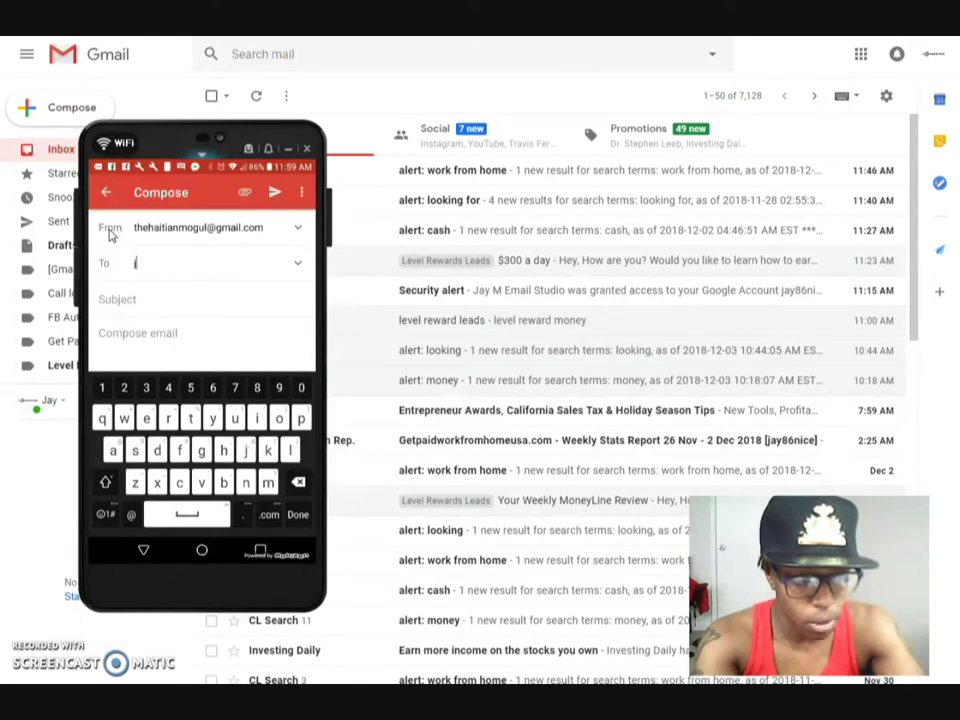
{"action": "left_click", "coordinate": [165, 304]}
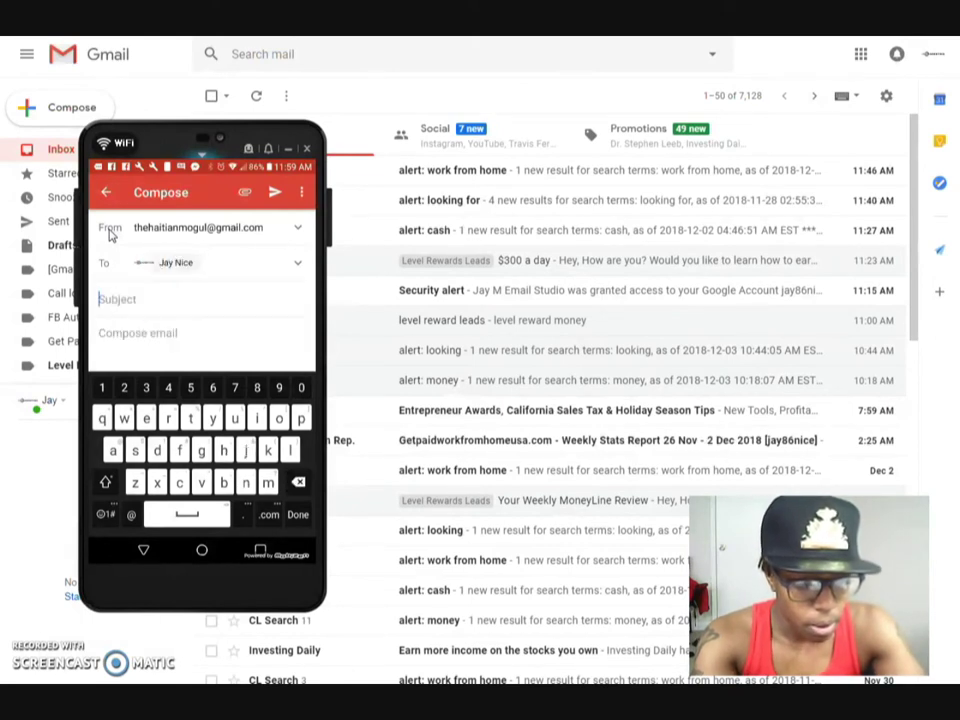
Give the email subject '$300 a day' and body 'Interested in $300 a day'
{"action": "type", "text": "$300"}
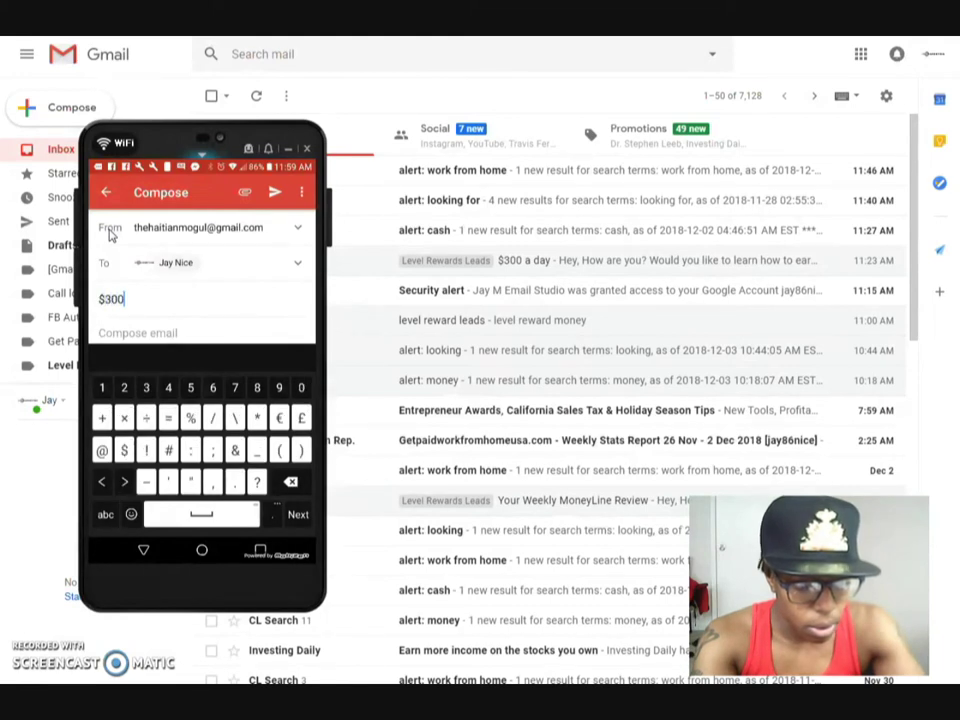
{"action": "type", "text": " a day"}
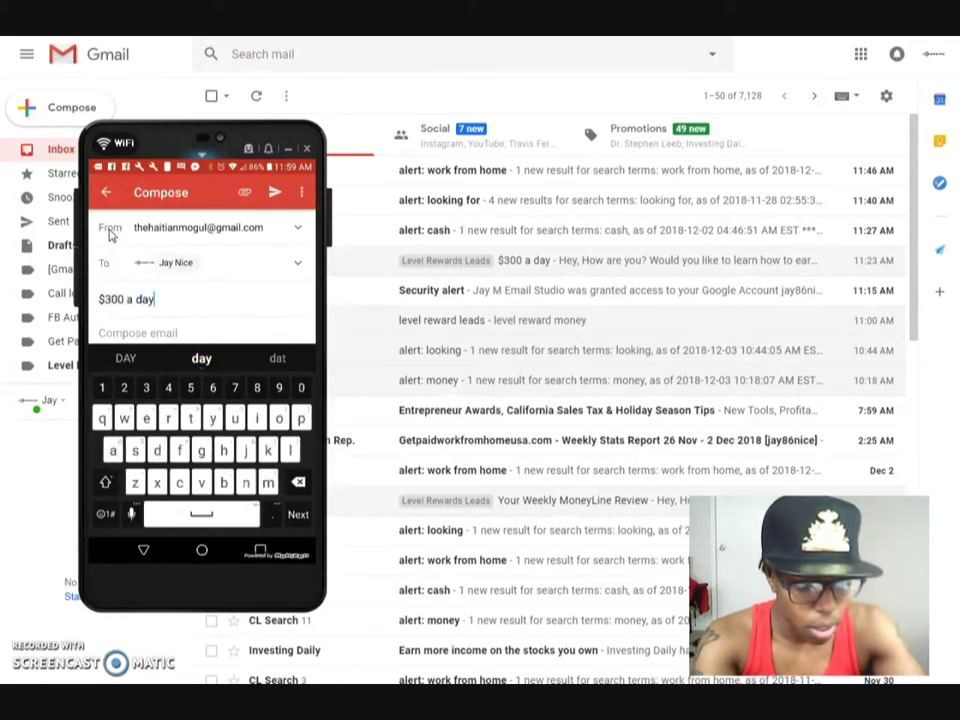
{"action": "key", "text": "Tab"}
{"action": "type", "text": "Inter"}
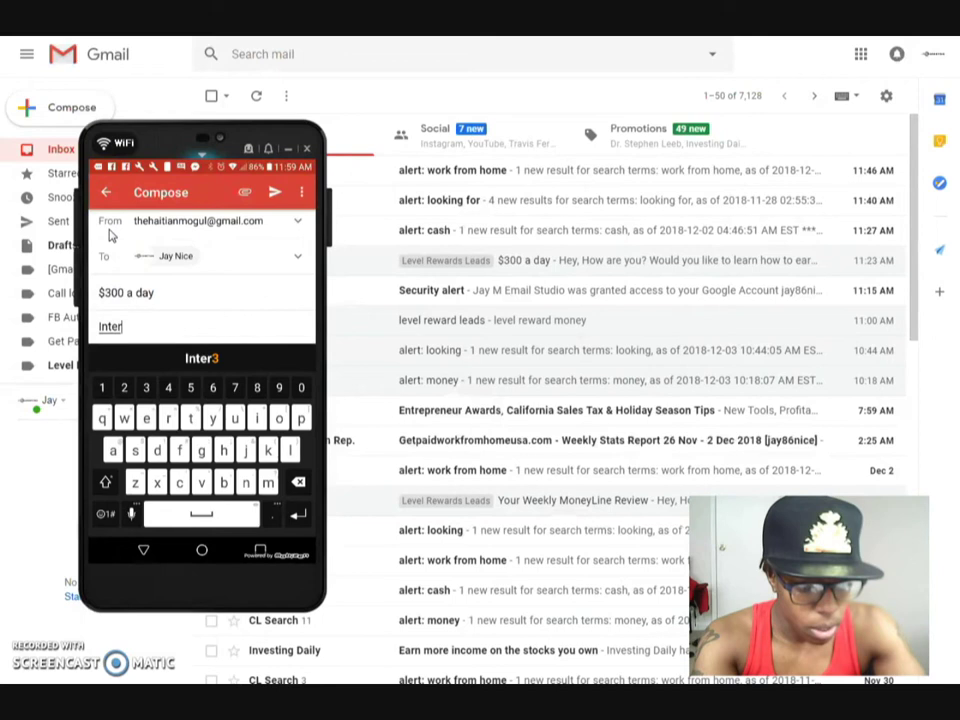
{"action": "type", "text": "3sted"}
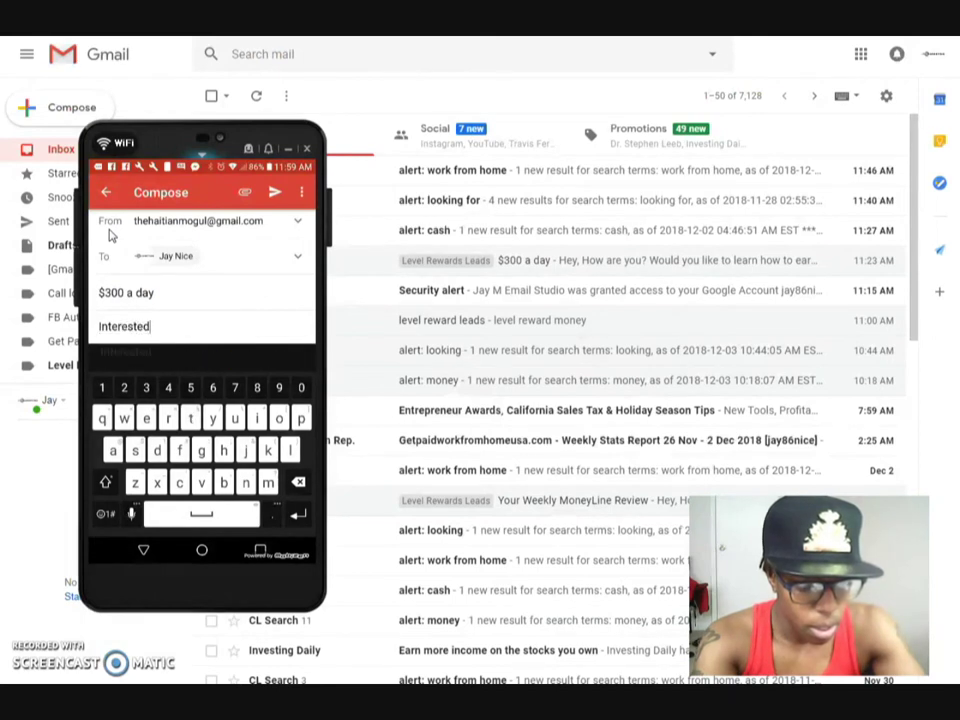
{"action": "type", "text": " in $30"}
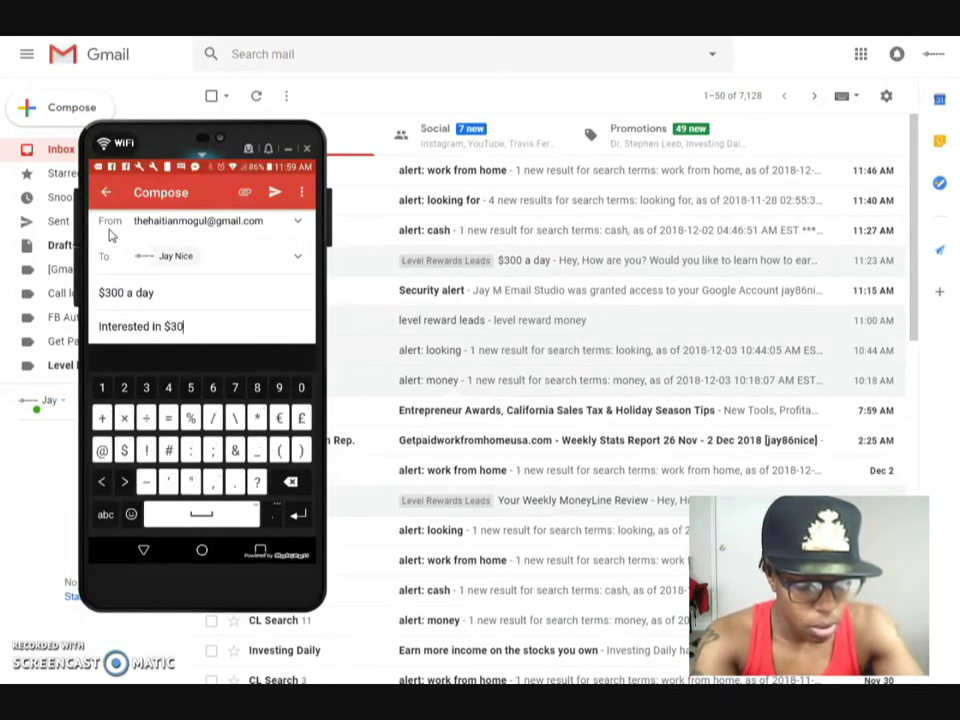
{"action": "type", "text": "0 a day"}
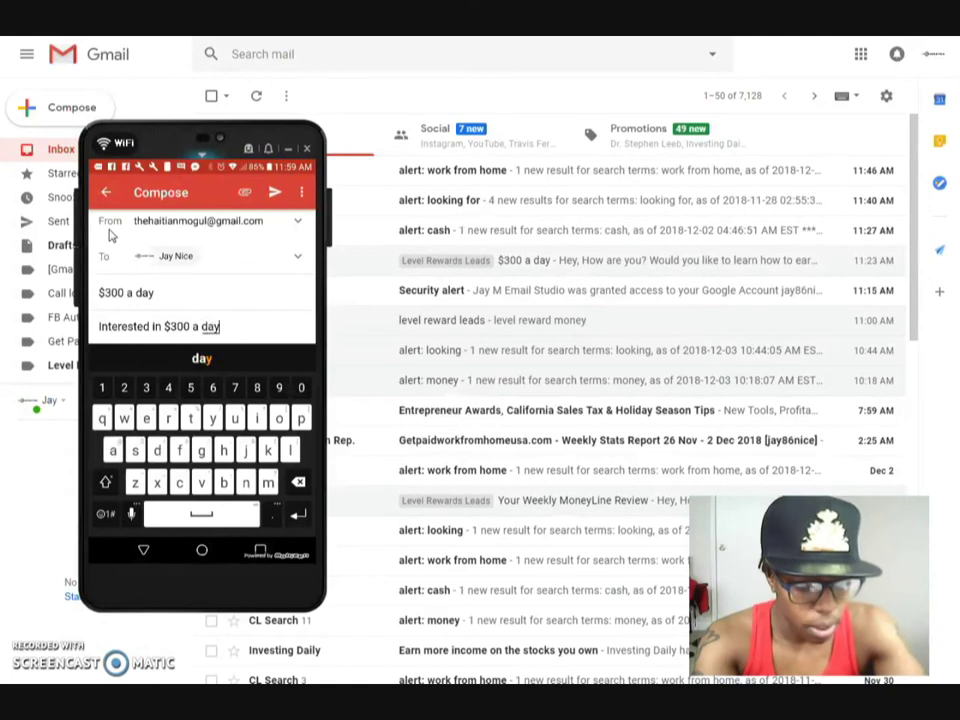
{"action": "key", "text": "Escape"}
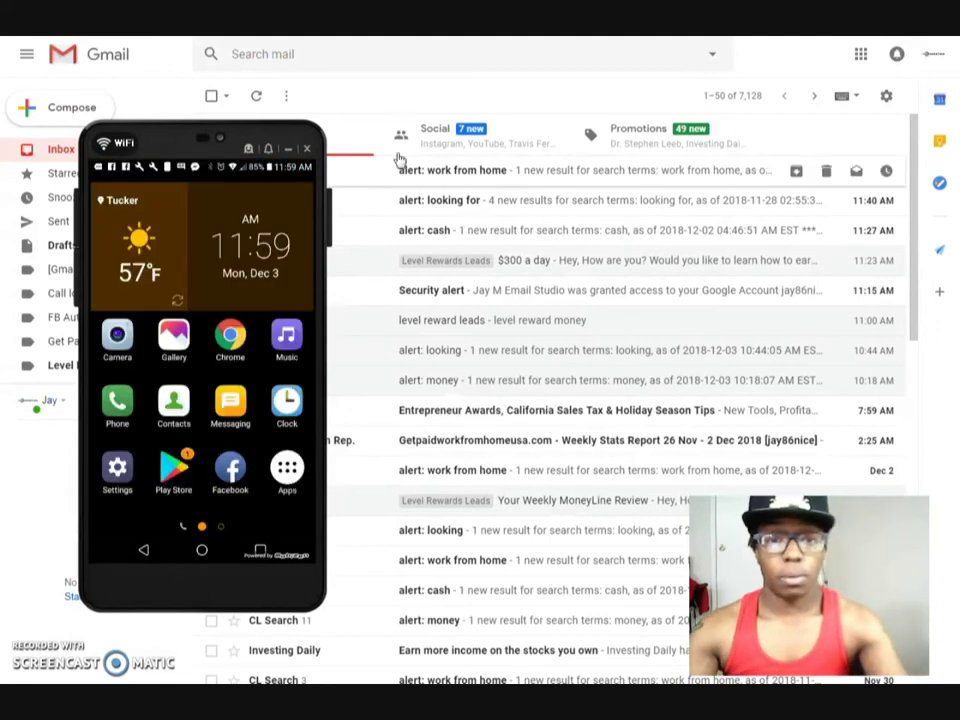
Refresh the inbox and open the newest $300 a day email
{"action": "left_click_drag", "start_coordinate": [171, 133], "coordinate": [466, 231]}
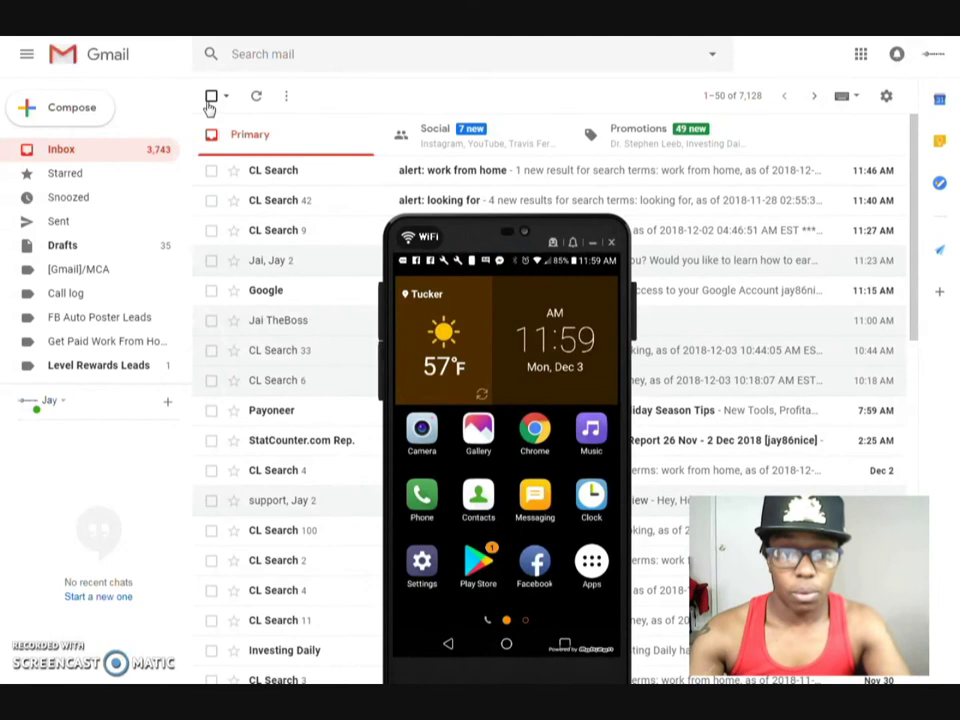
{"action": "left_click", "coordinate": [257, 96]}
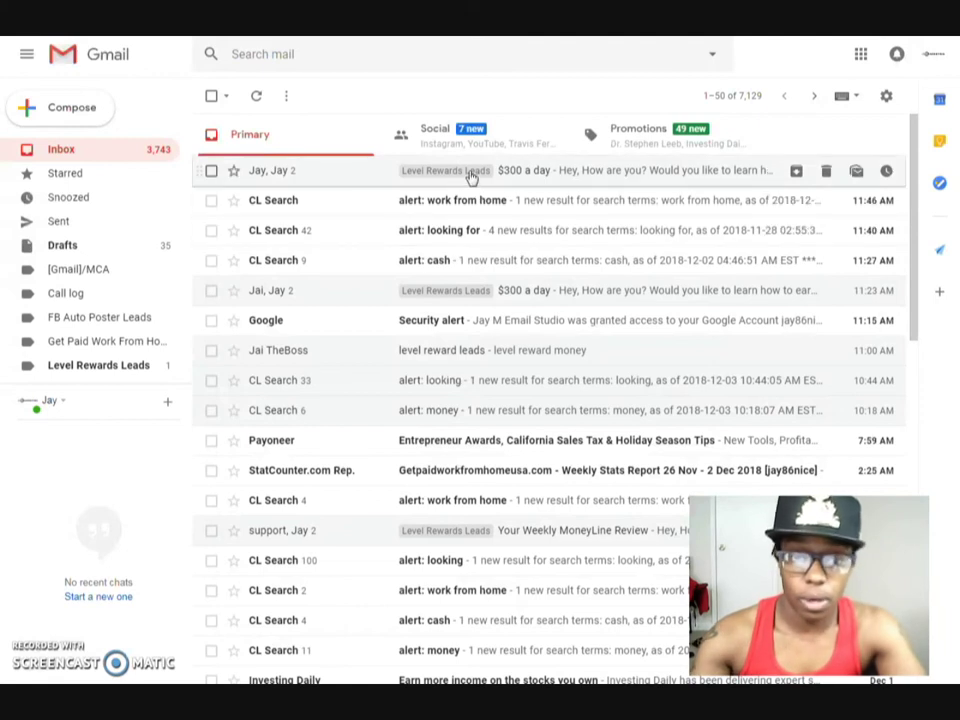
{"action": "left_click", "coordinate": [471, 175]}
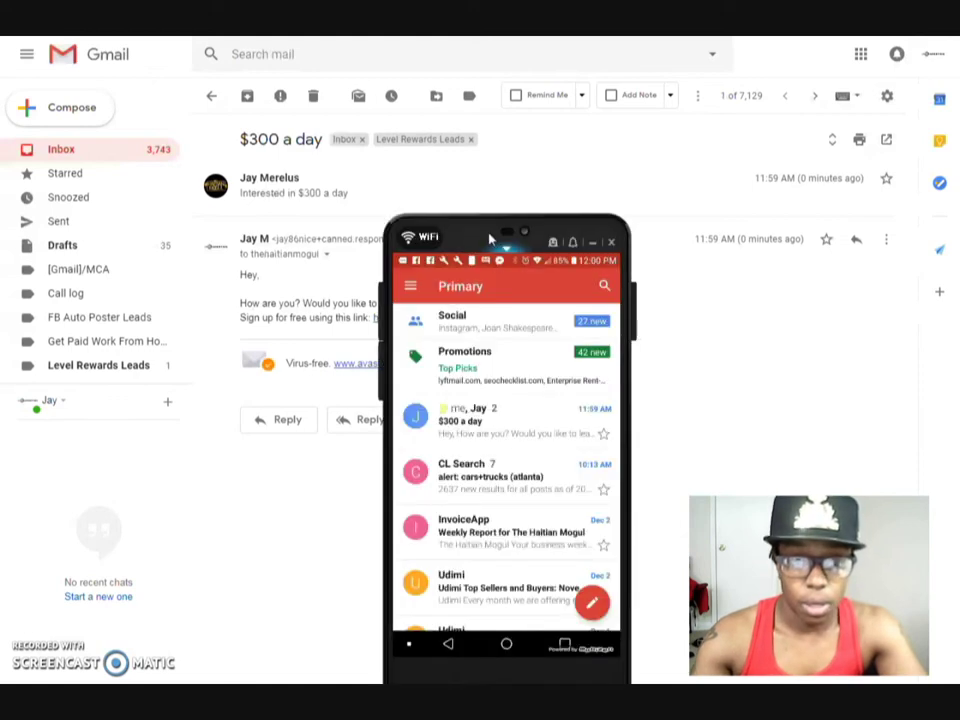
Move the phone mirror to the left edge and bring the Gmail thread forward
{"action": "left_click_drag", "start_coordinate": [491, 231], "coordinate": [565, 304]}
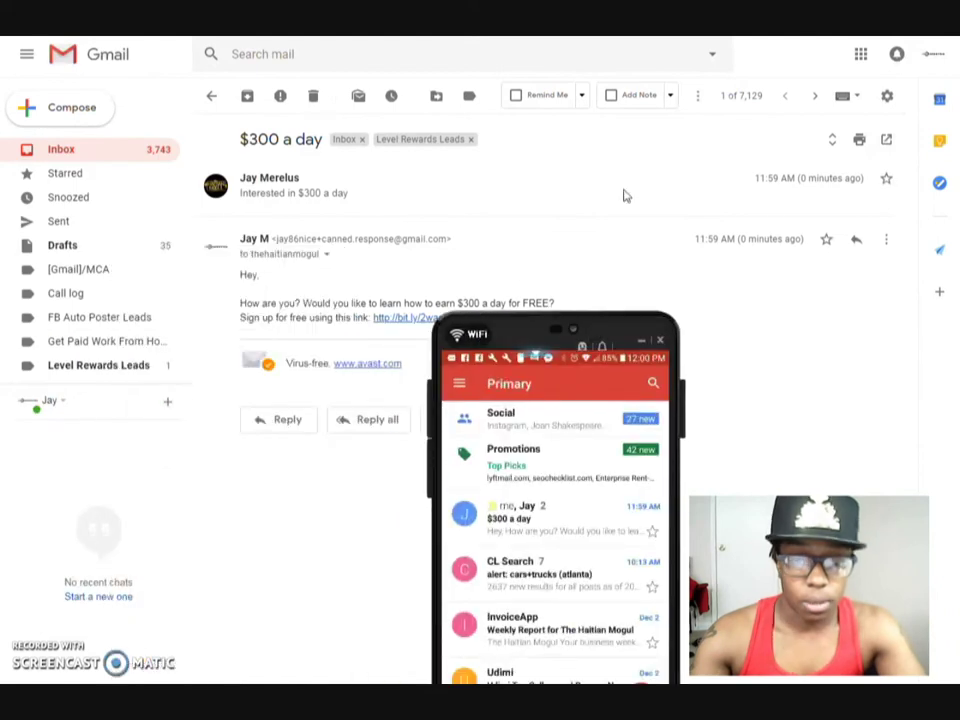
{"action": "left_click_drag", "start_coordinate": [511, 330], "coordinate": [603, 123]}
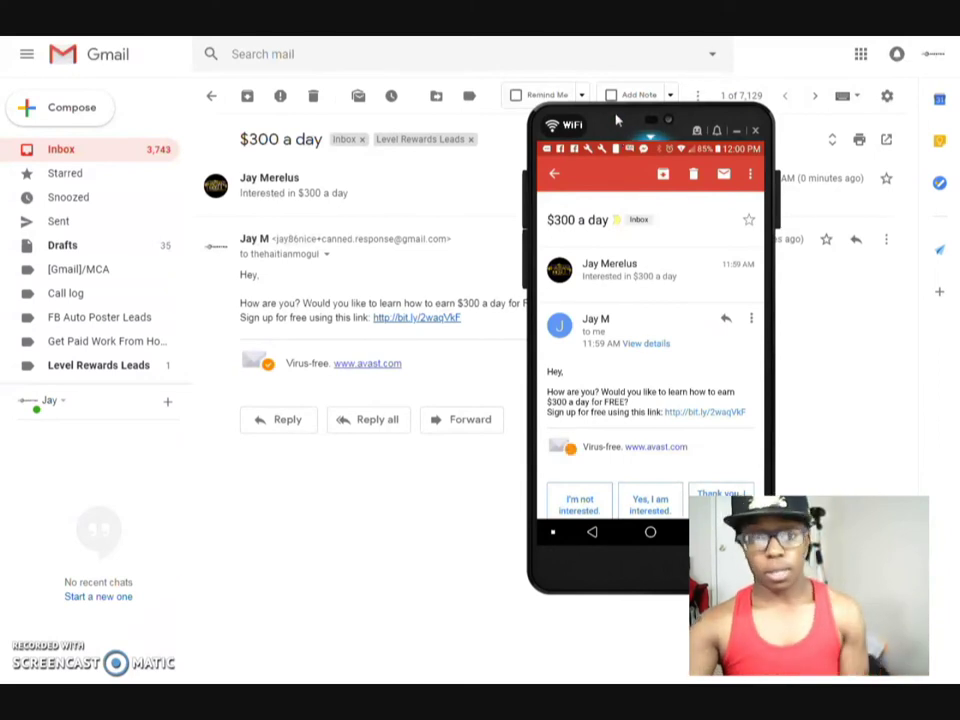
{"action": "left_click_drag", "start_coordinate": [617, 121], "coordinate": [120, 147]}
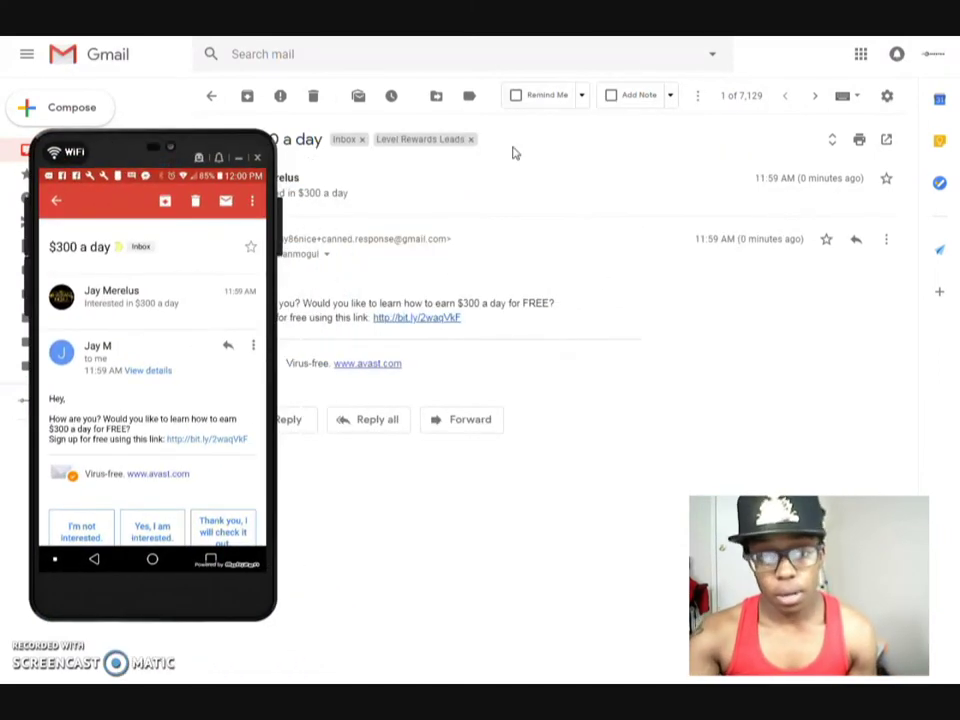
{"action": "left_click", "coordinate": [540, 165]}
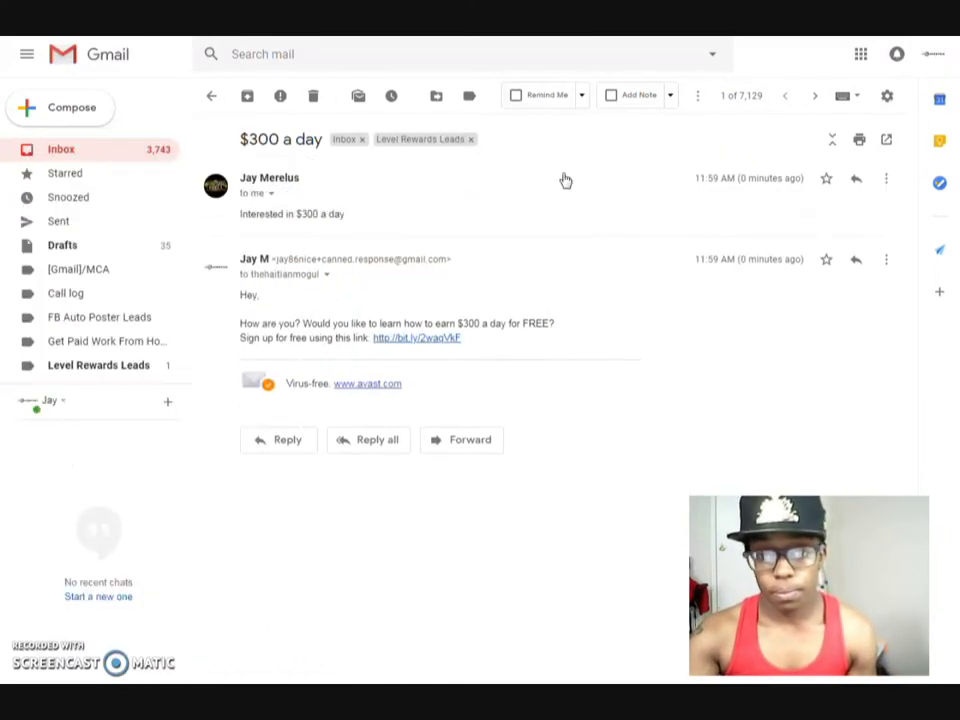
Open Settings on the Filters and Blocked Addresses tab listing the four filters
{"action": "left_click", "coordinate": [887, 96]}
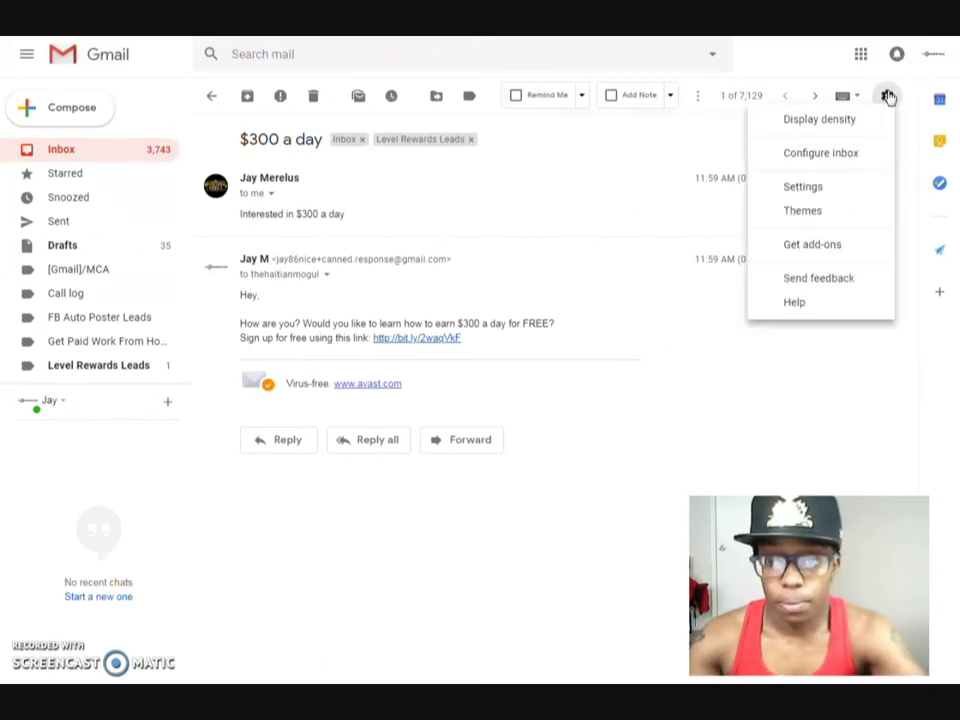
{"action": "left_click", "coordinate": [821, 189]}
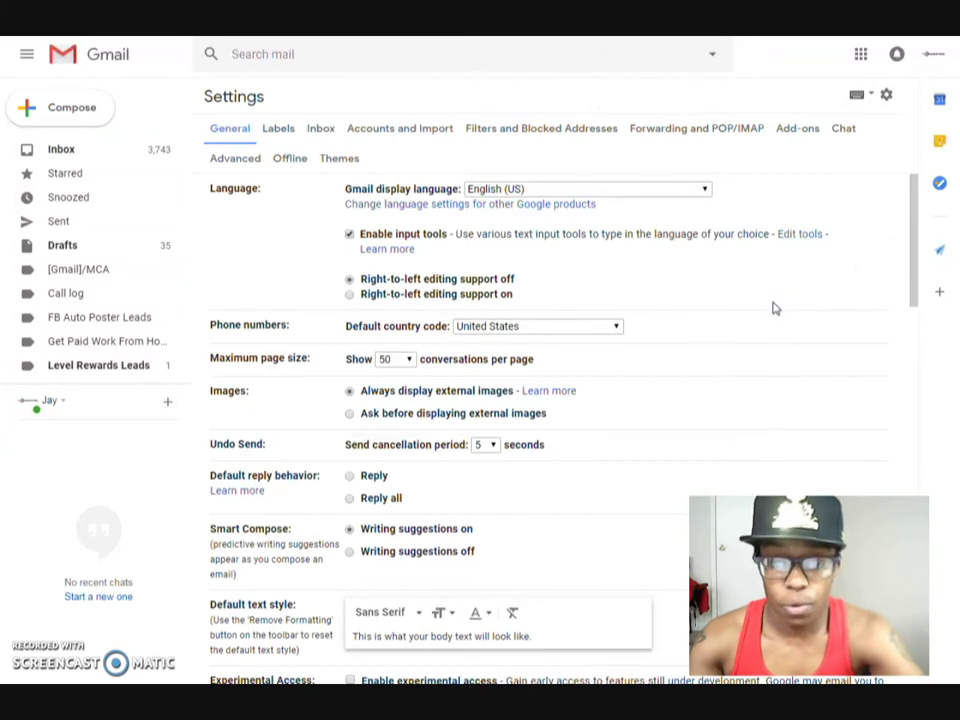
{"action": "left_click", "coordinate": [508, 131]}
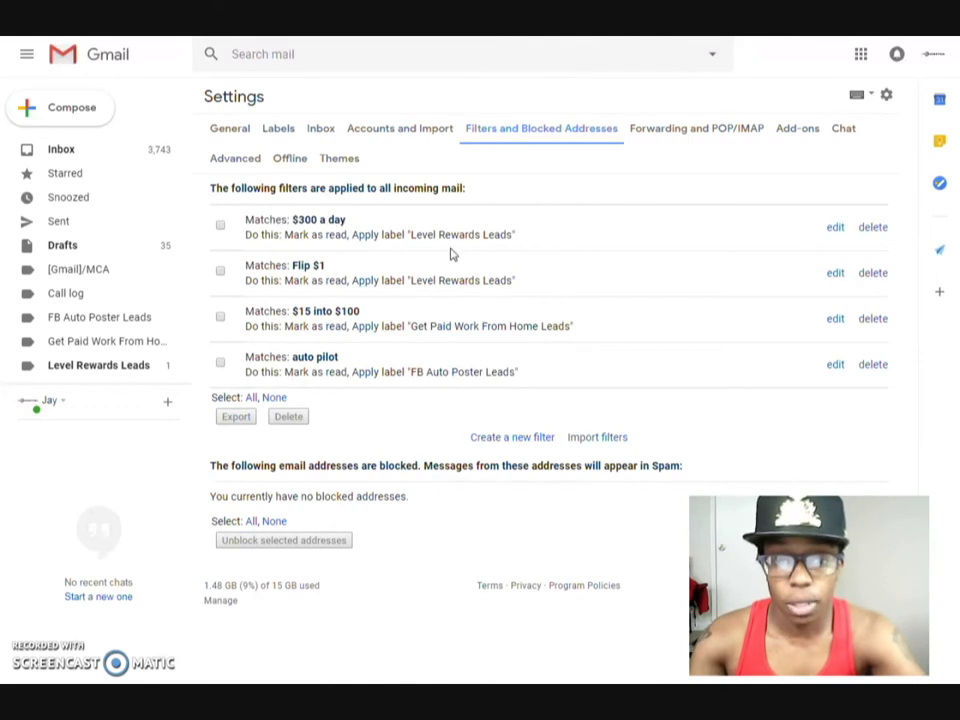
Review the $300 a day filter's search words and actions without choosing a canned response
{"action": "left_click", "coordinate": [836, 230]}
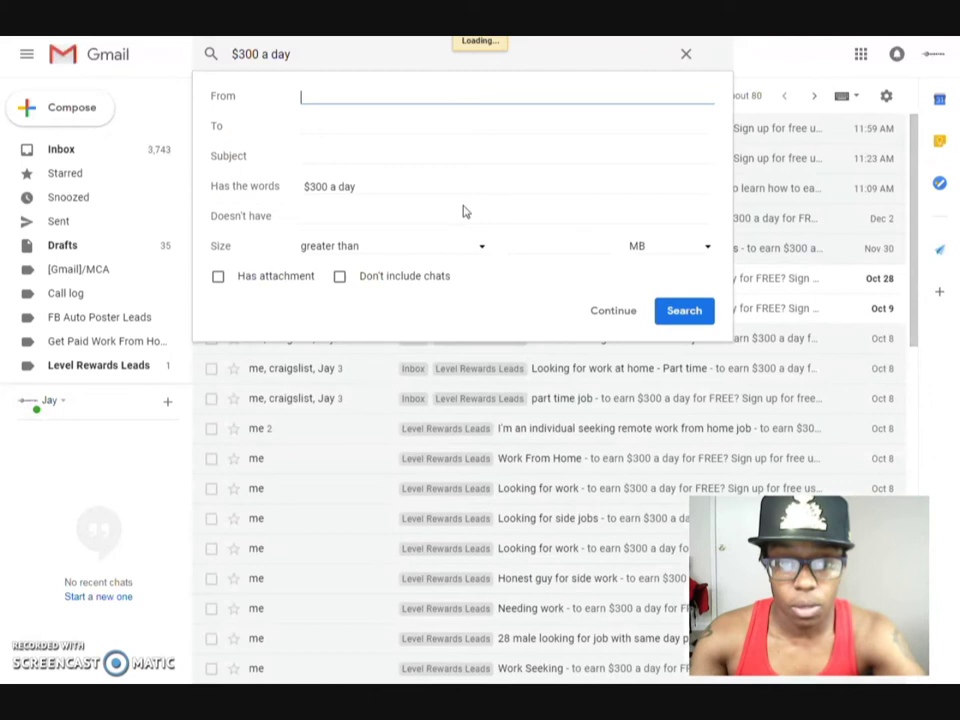
{"action": "left_click", "coordinate": [366, 186]}
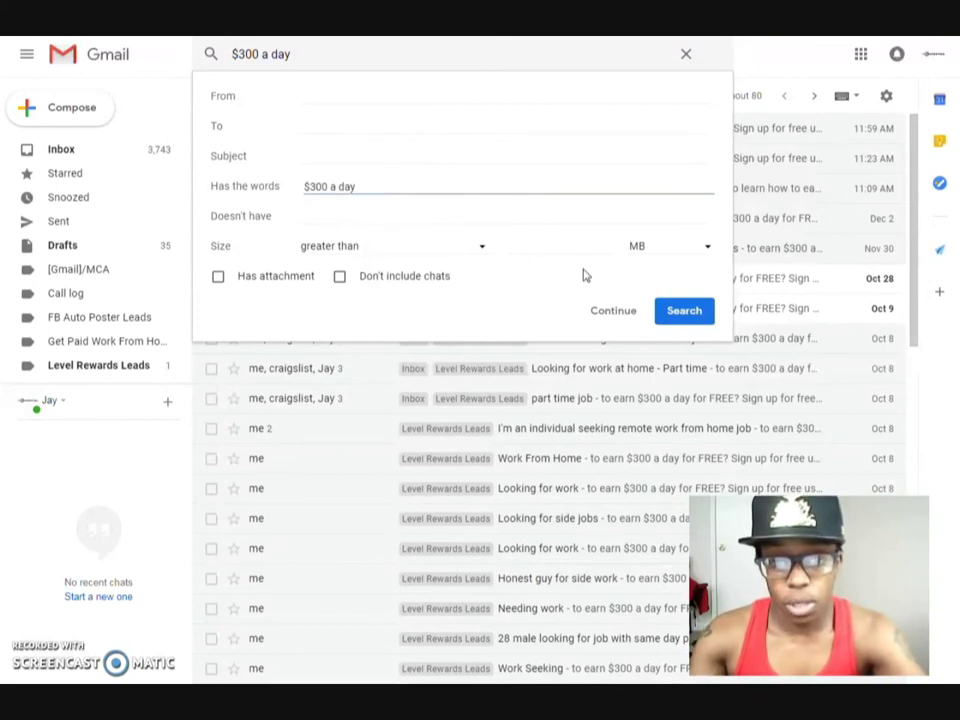
{"action": "left_click", "coordinate": [613, 312]}
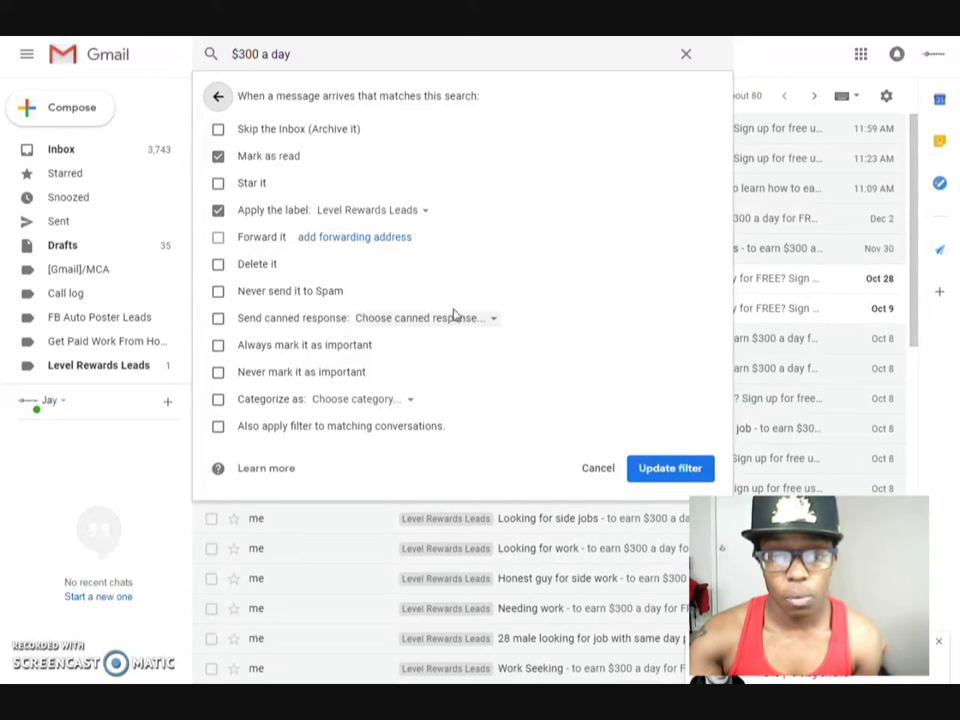
{"action": "left_click", "coordinate": [483, 320]}
{"action": "left_click", "coordinate": [617, 254]}
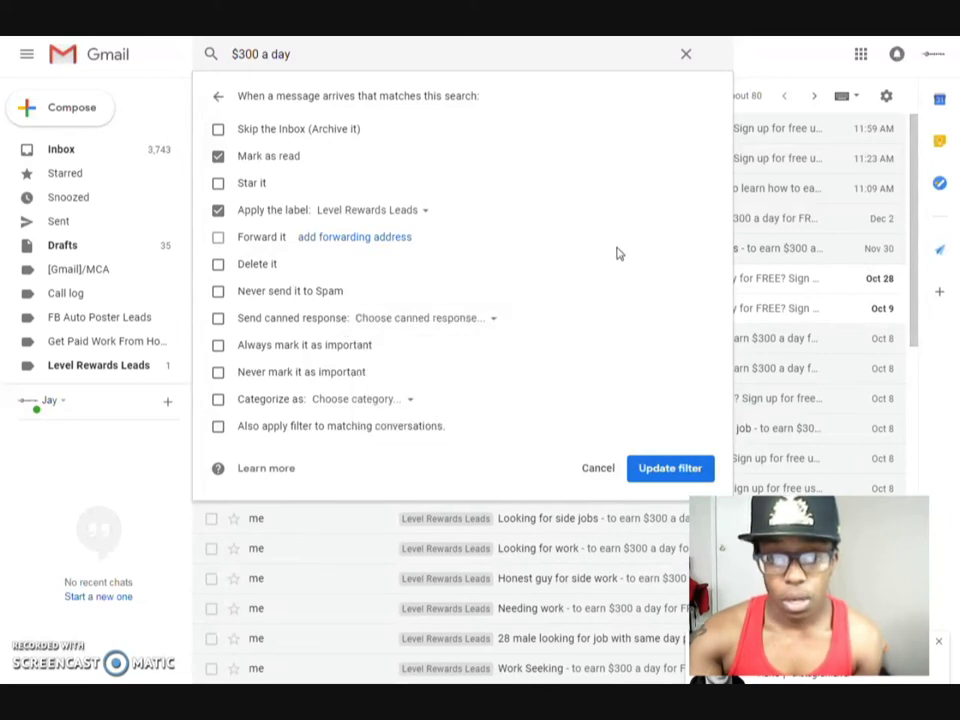
Cancel the filter edit and start a blank new message
{"action": "left_click", "coordinate": [597, 470]}
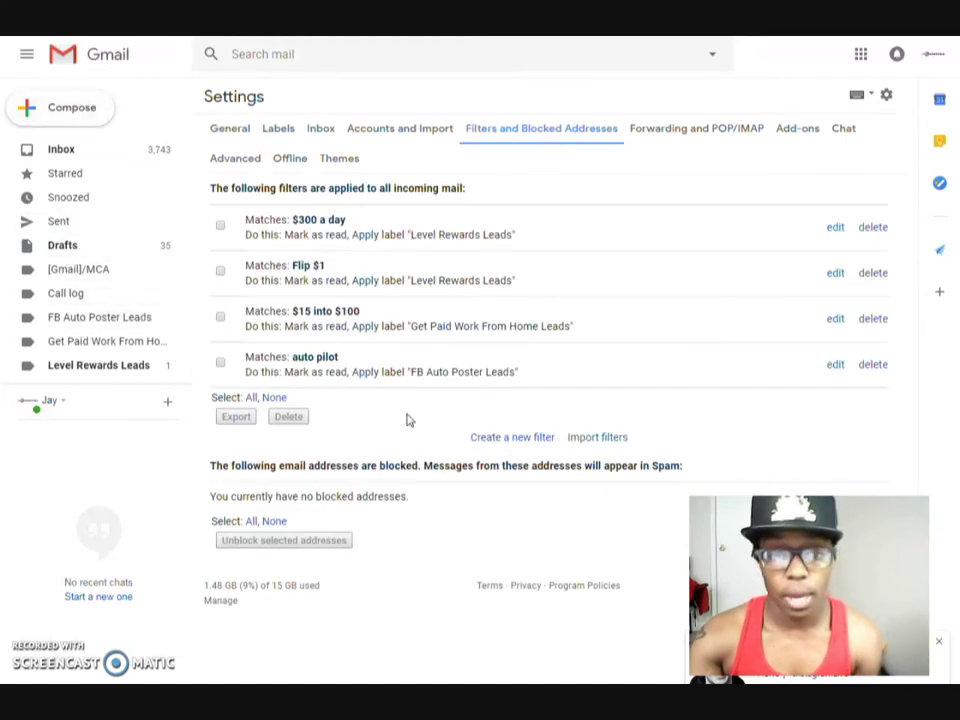
{"action": "left_click", "coordinate": [88, 113]}
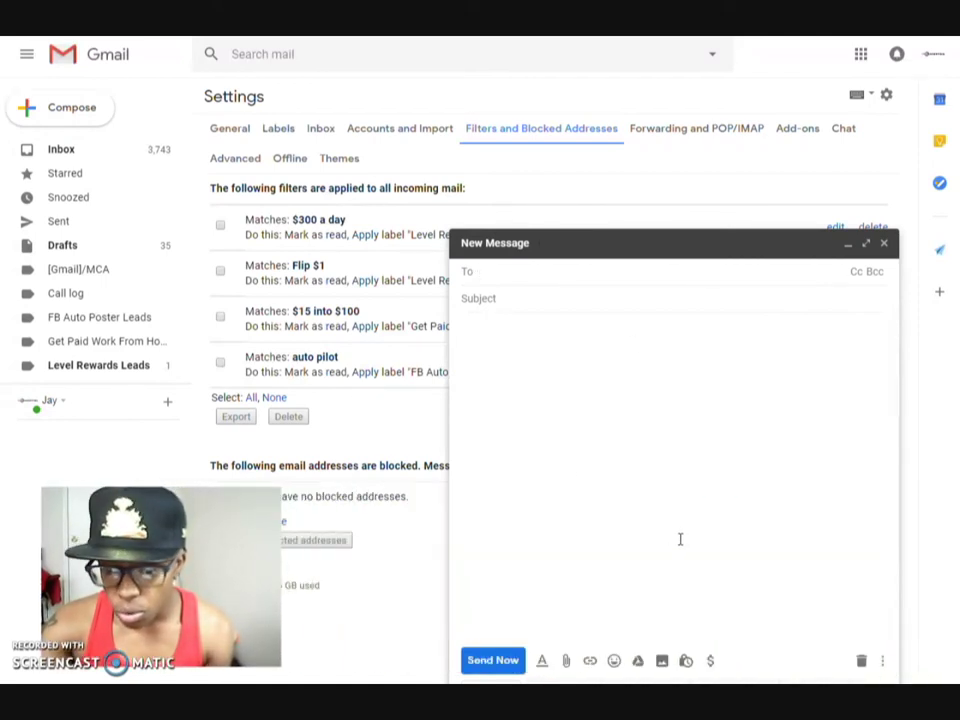
Write a draft titled 'make money online' offering the opportunity, ending 'click here: (link)'
{"action": "left_click", "coordinate": [530, 302]}
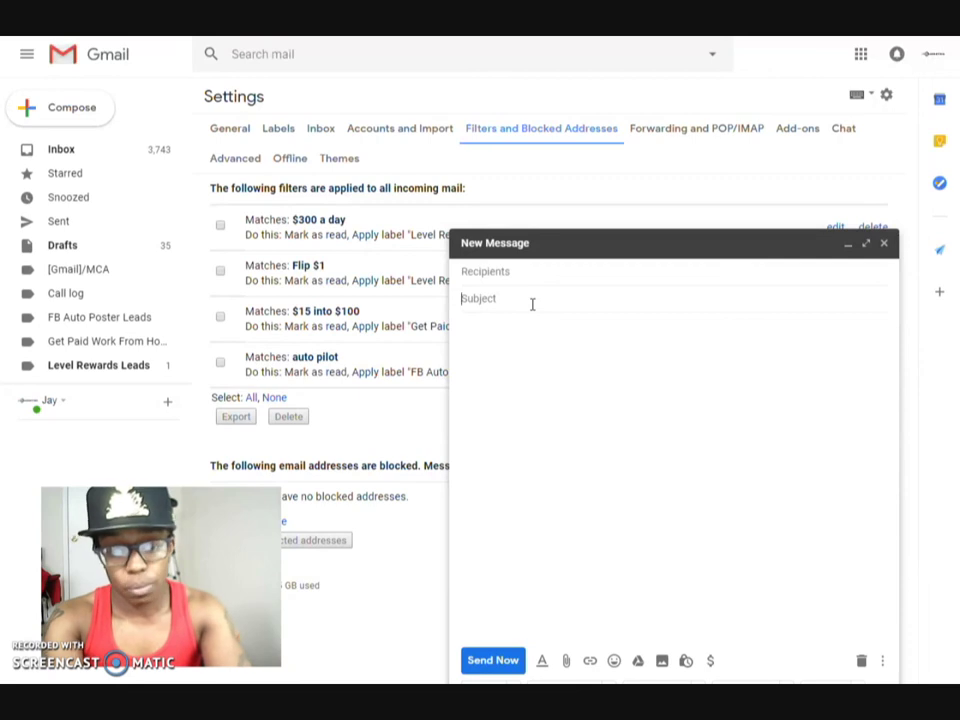
{"action": "type", "text": "make money online"}
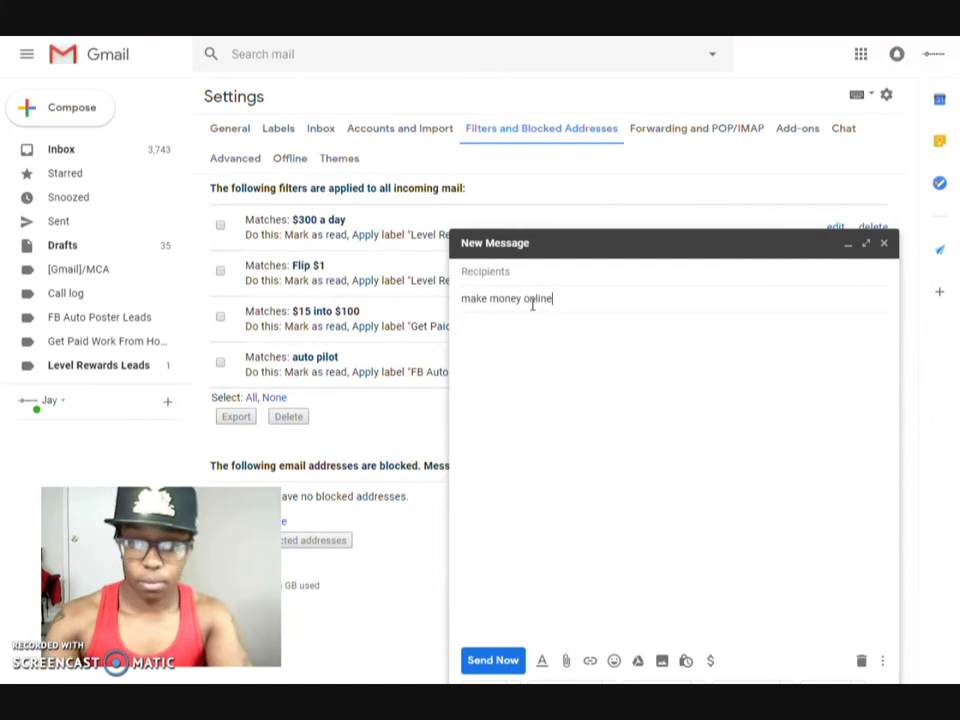
{"action": "left_click", "coordinate": [582, 411]}
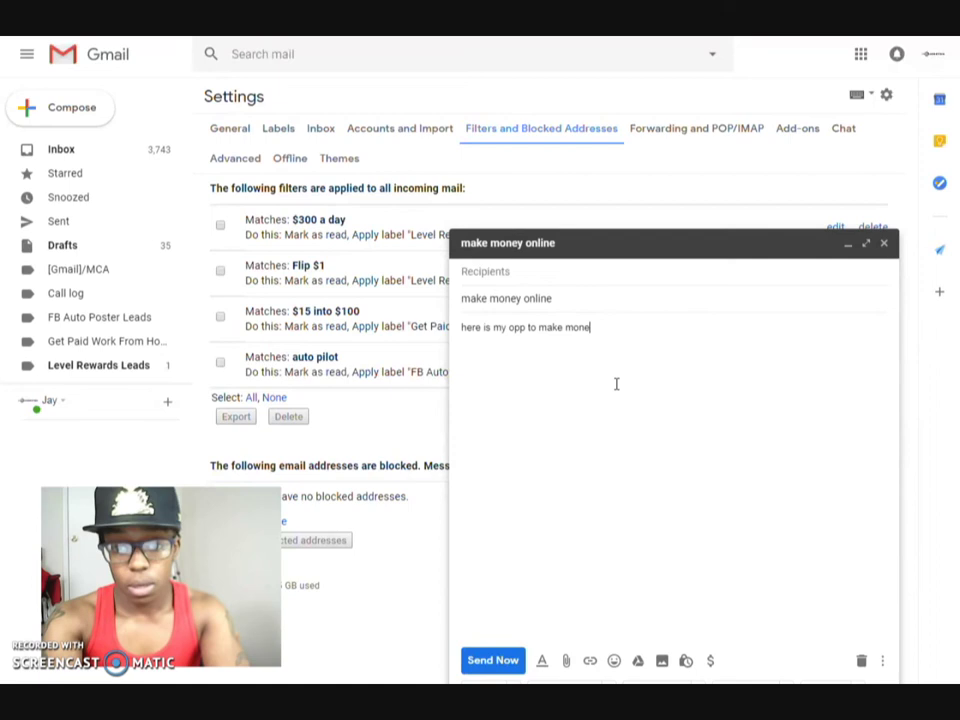
{"action": "key", "text": "Return"}
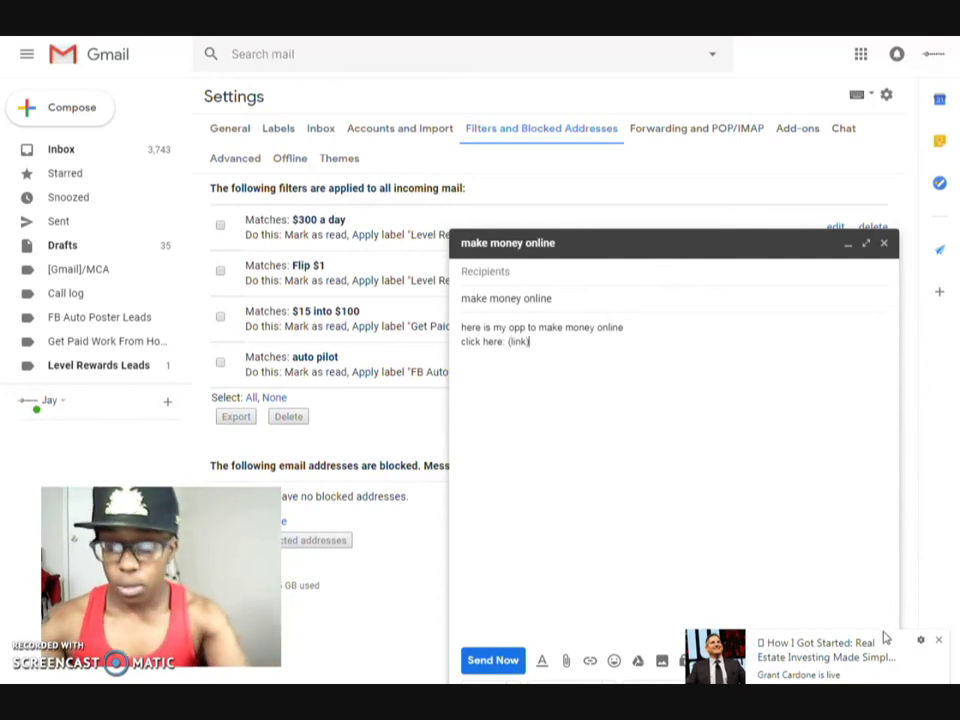
{"action": "left_click", "coordinate": [939, 642]}
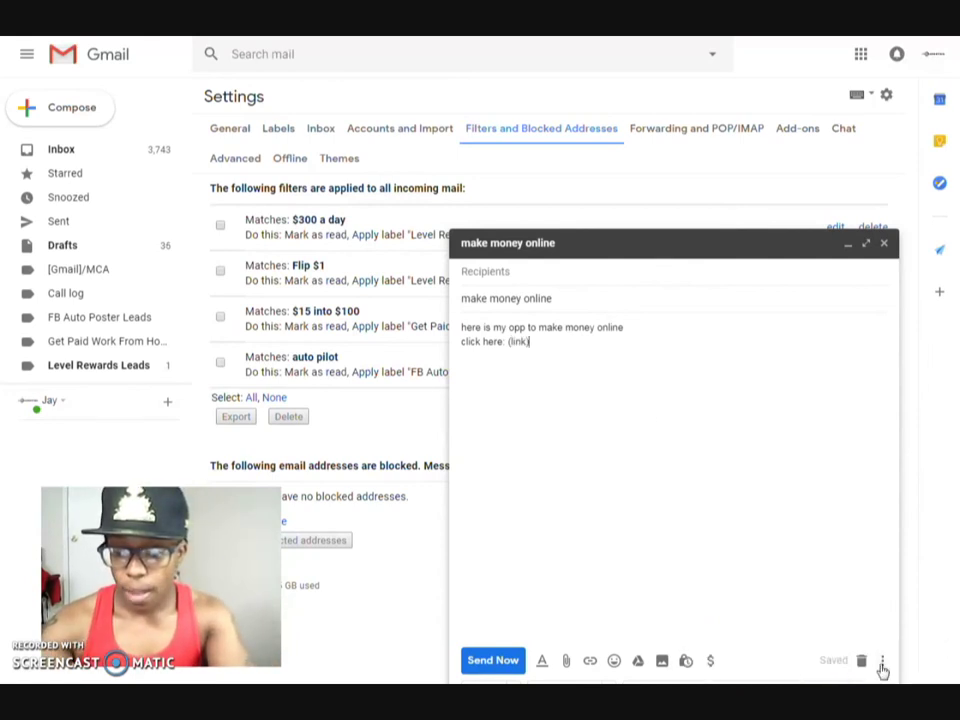
Save the draft as a new canned response named 'make money online' and close it
{"action": "left_click", "coordinate": [882, 665]}
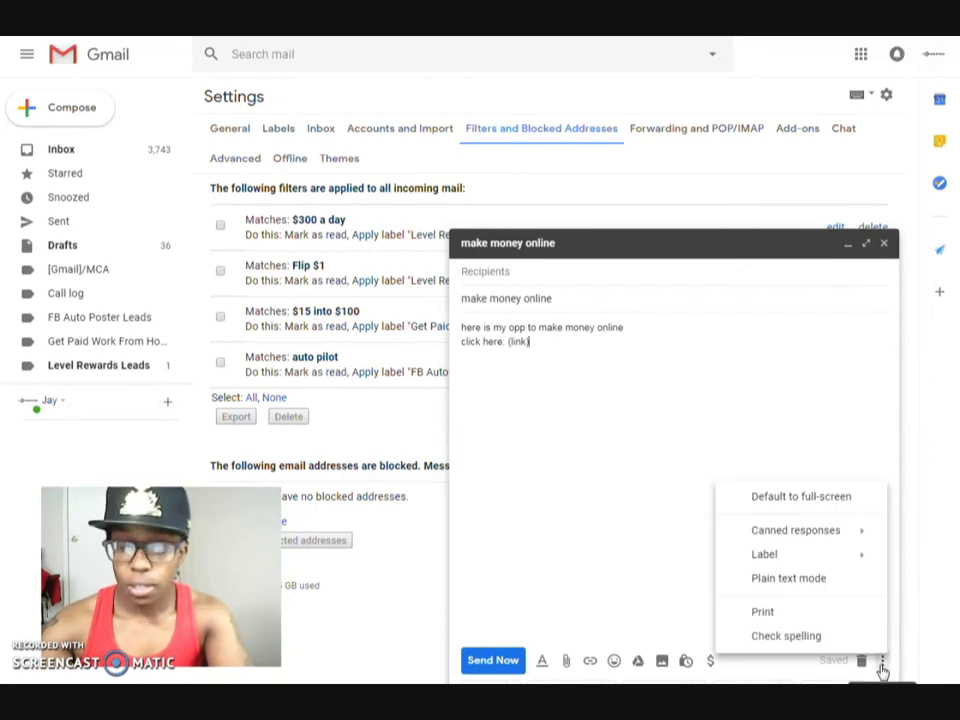
{"action": "mouse_move", "coordinate": [820, 540]}
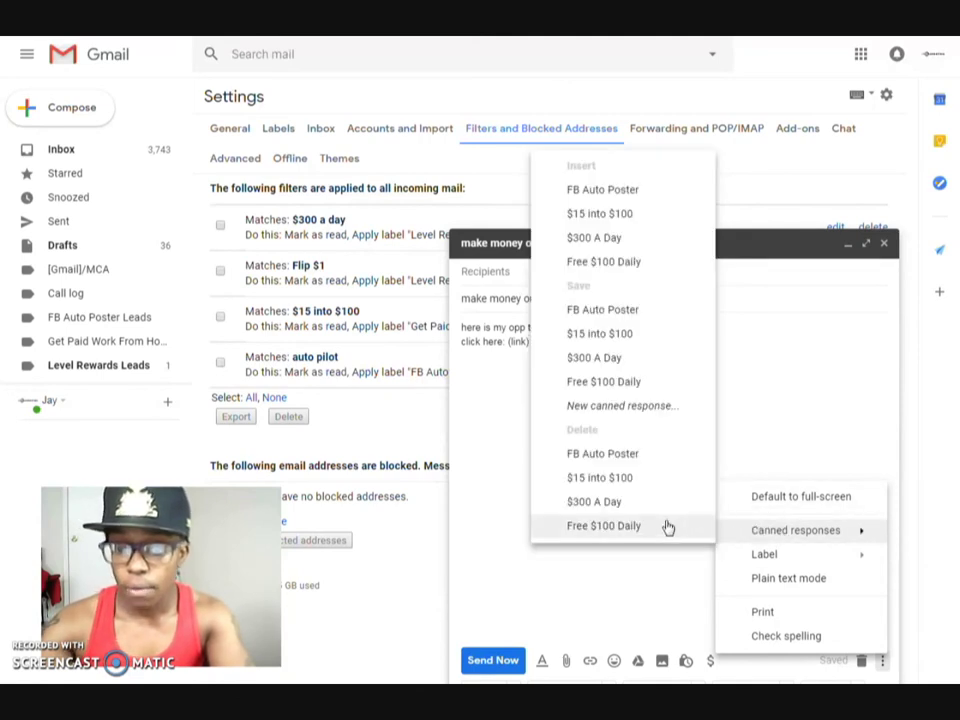
{"action": "left_click", "coordinate": [651, 409]}
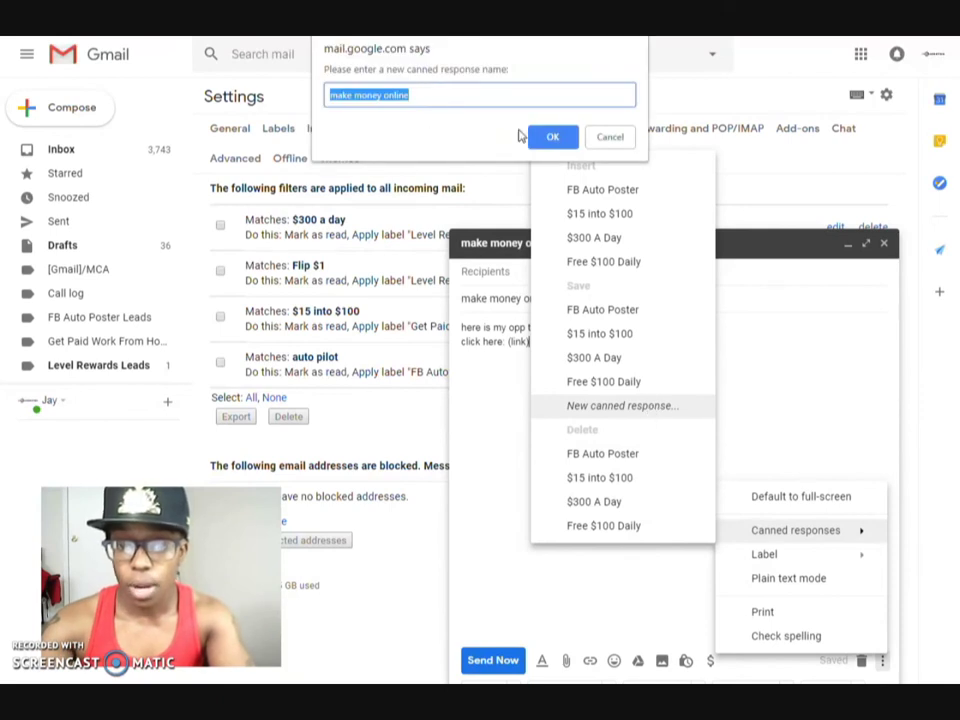
{"action": "left_click", "coordinate": [557, 138]}
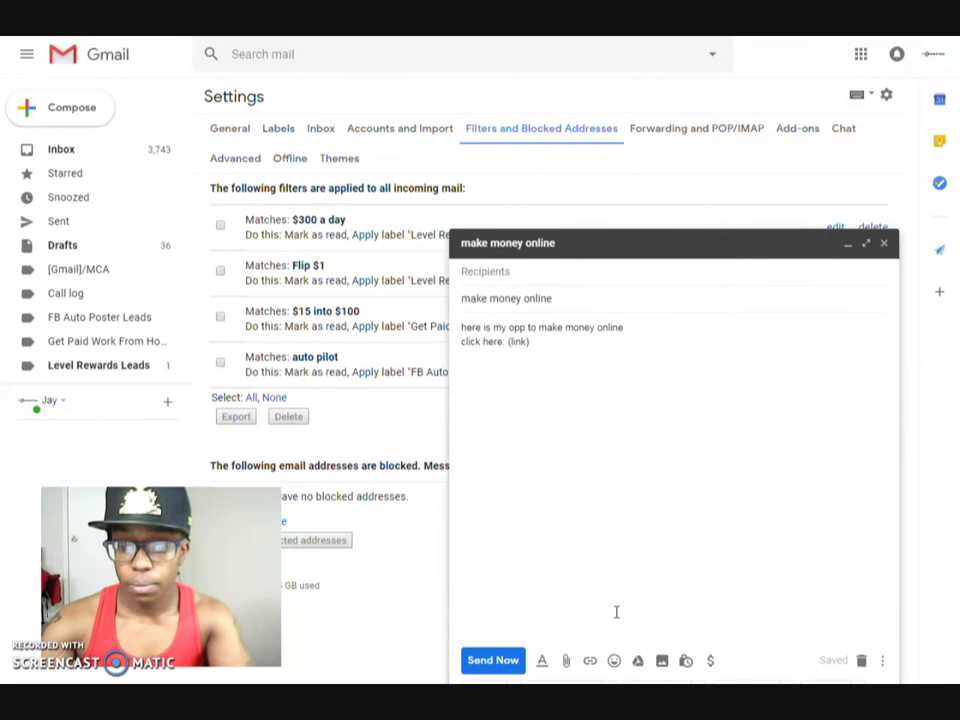
{"action": "left_click", "coordinate": [849, 247]}
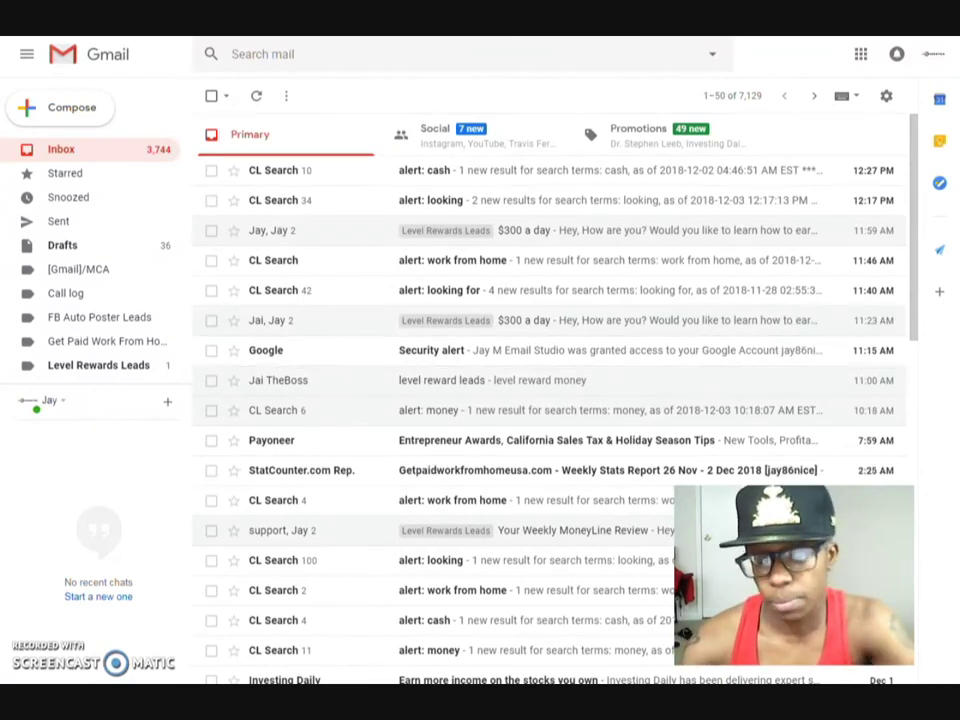
Open Gmail settings to the Filters and Blocked Addresses list
{"action": "left_click", "coordinate": [888, 100]}
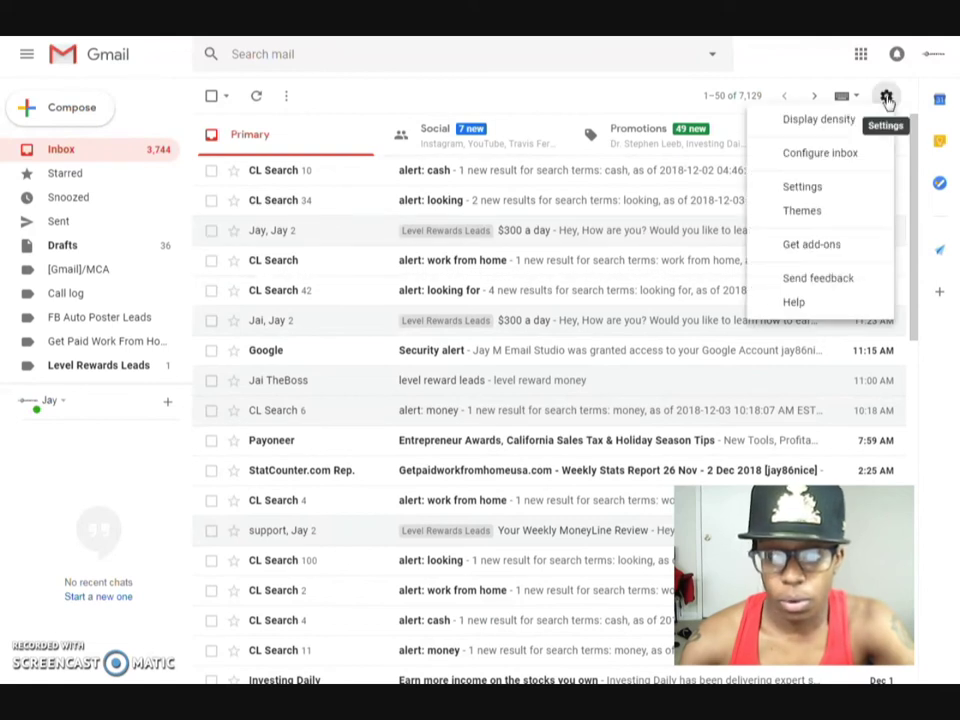
{"action": "left_click", "coordinate": [812, 187]}
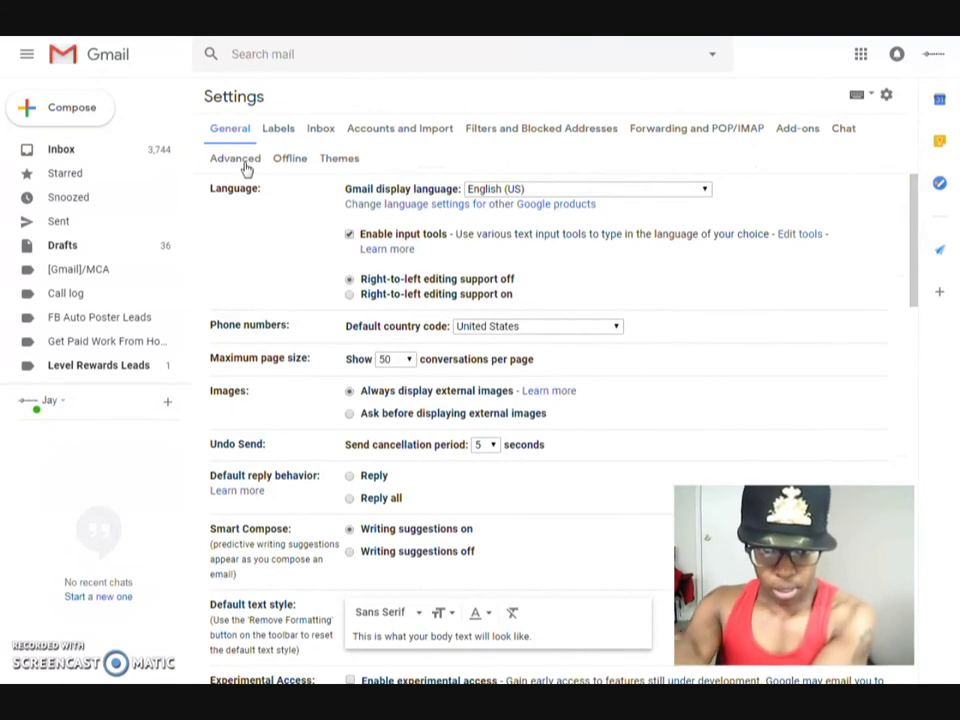
{"action": "left_click", "coordinate": [588, 128]}
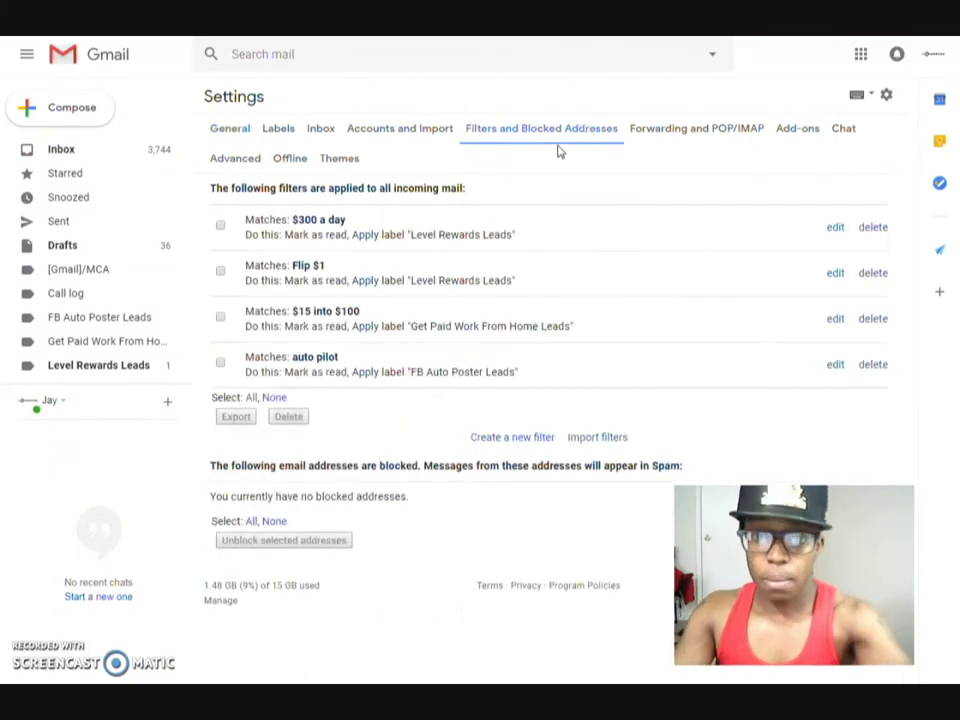
Start a new filter matching 'make money online' in both Has the words and Subject
{"action": "left_click", "coordinate": [498, 440]}
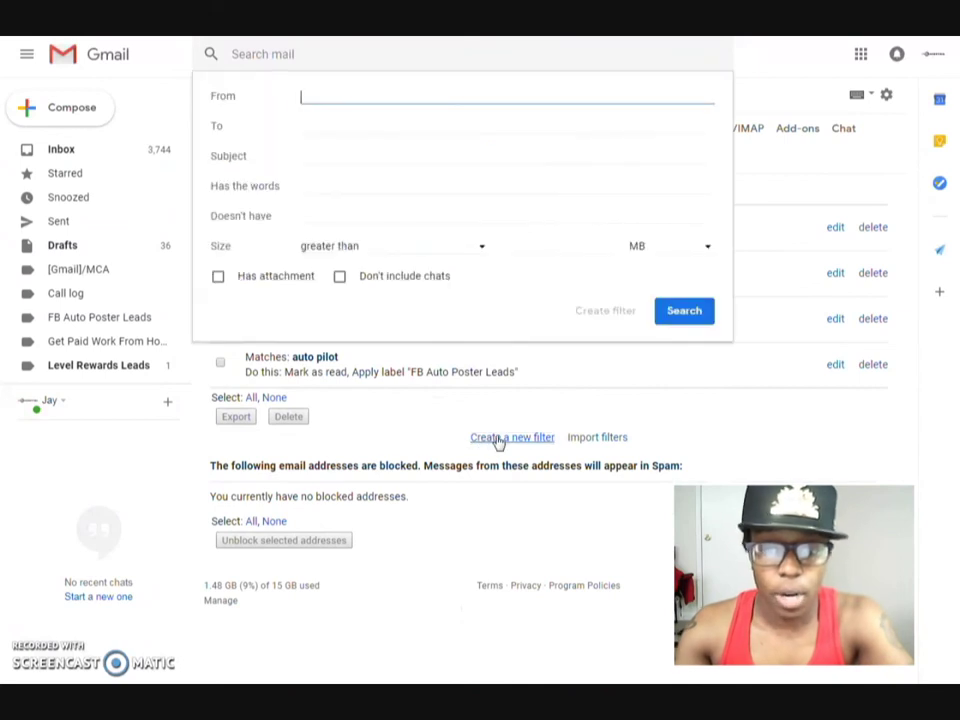
{"action": "left_click", "coordinate": [343, 184]}
{"action": "type", "text": "m"}
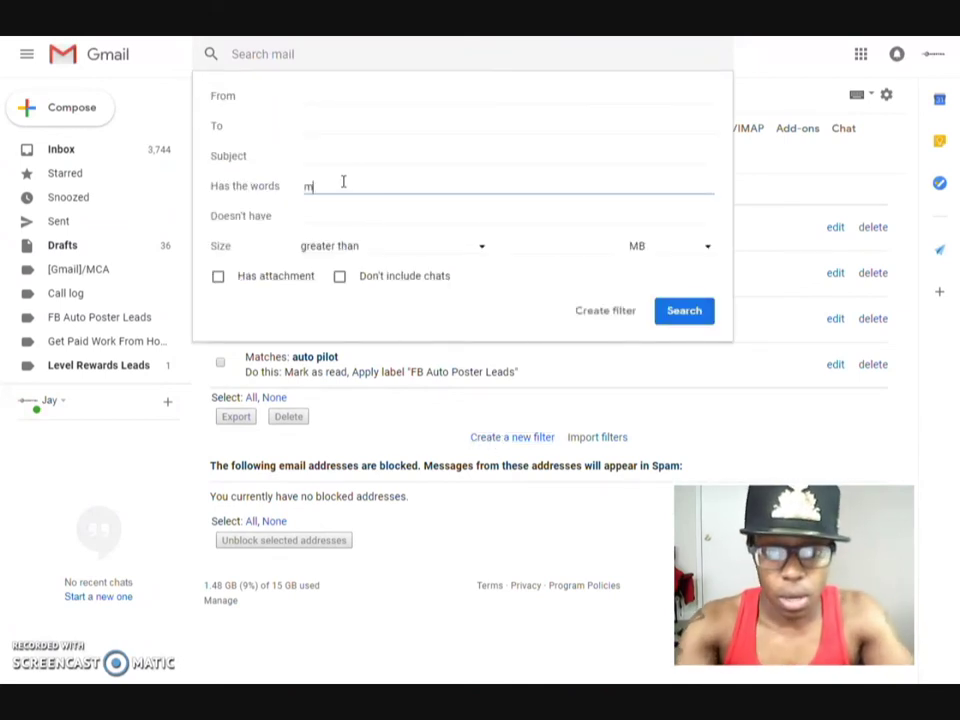
{"action": "type", "text": "ake money o"}
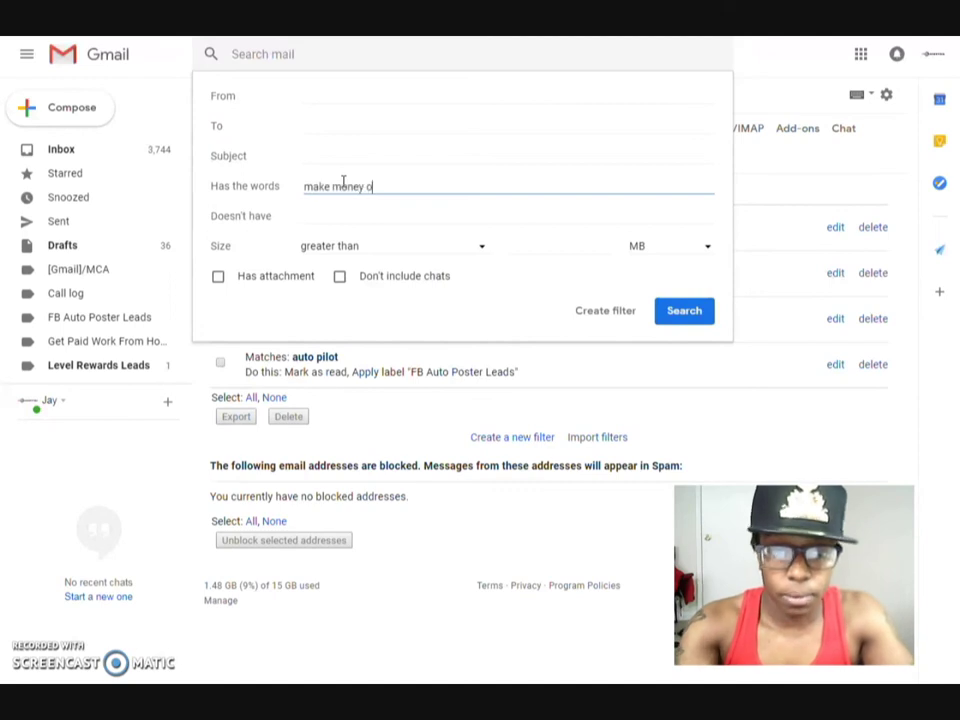
{"action": "type", "text": "nline"}
{"action": "left_click", "coordinate": [318, 153]}
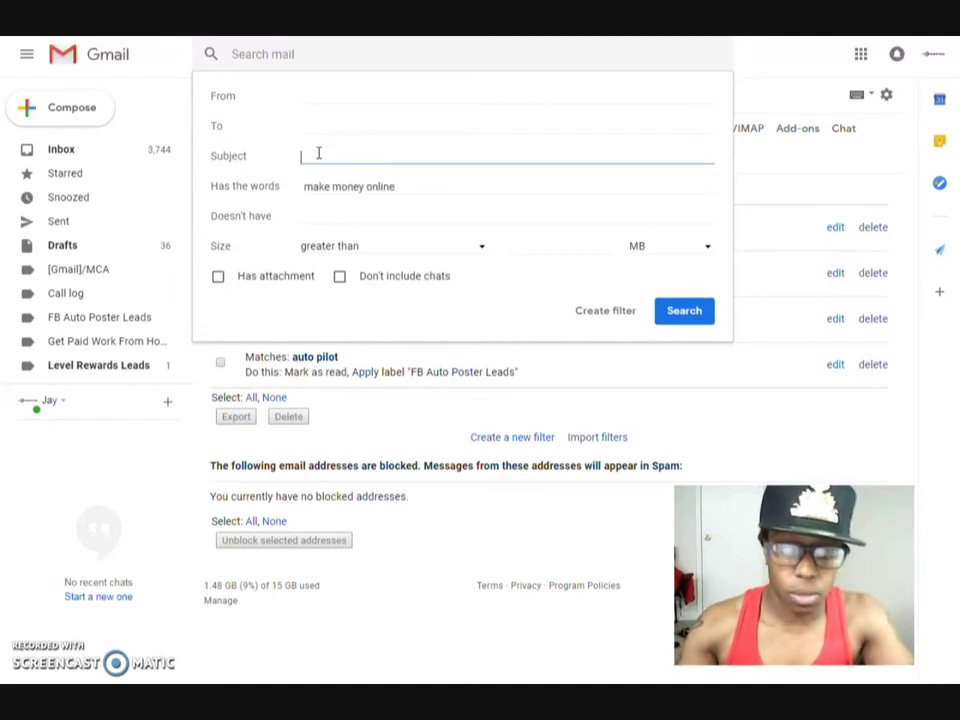
{"action": "type", "text": "make money onlin"}
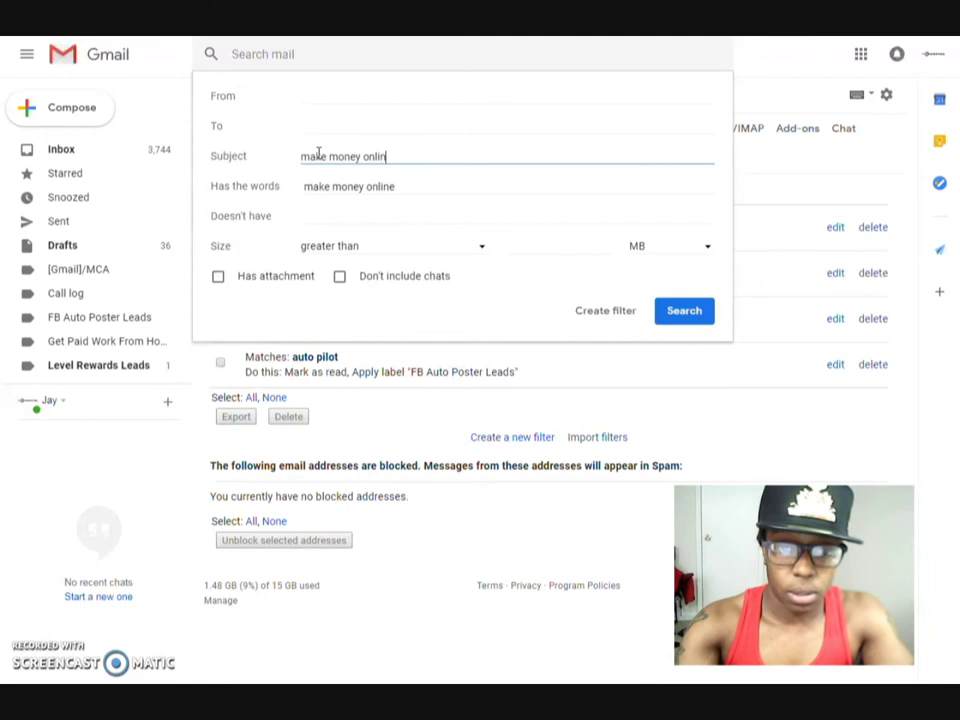
{"action": "type", "text": "e"}
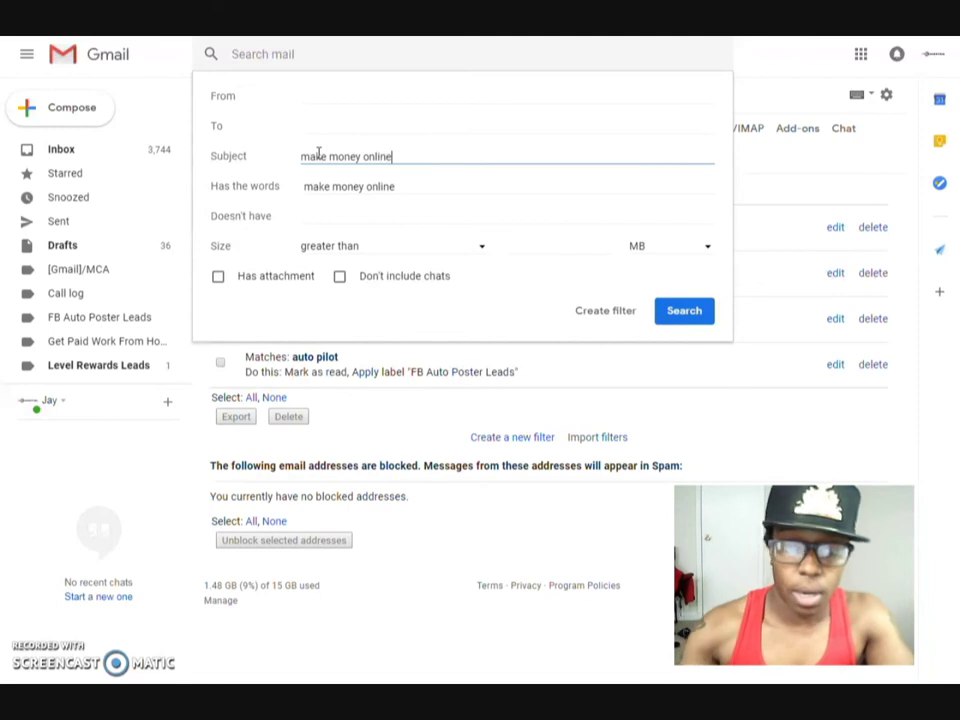
{"action": "left_click", "coordinate": [601, 312]}
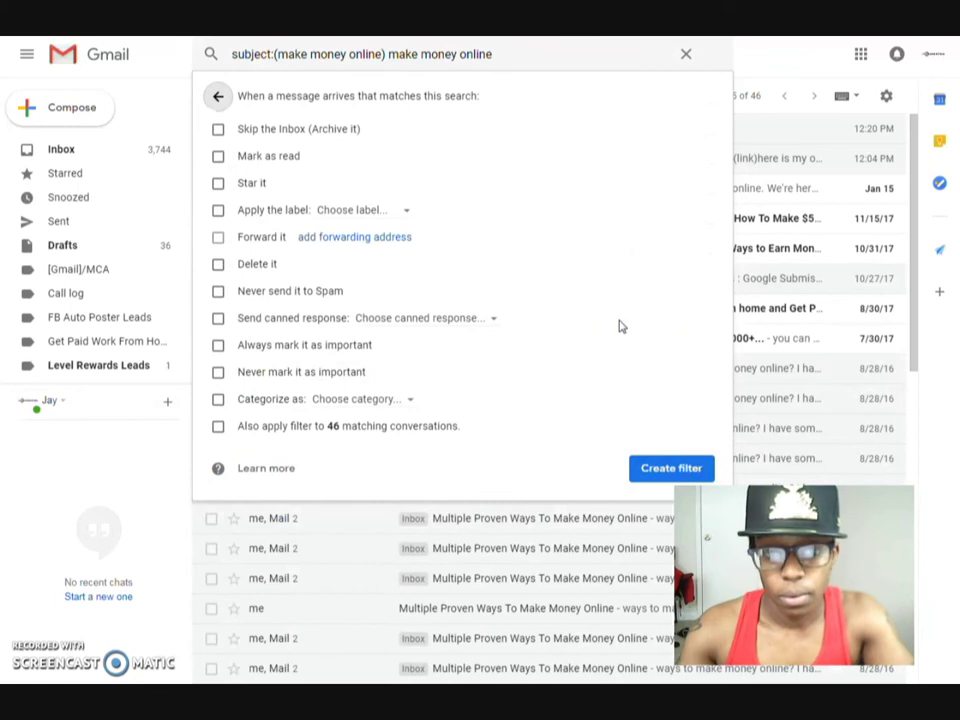
Make the filter mark as read, apply label Make Money Online, send the 'make money online' canned response, then save
{"action": "left_click", "coordinate": [281, 159]}
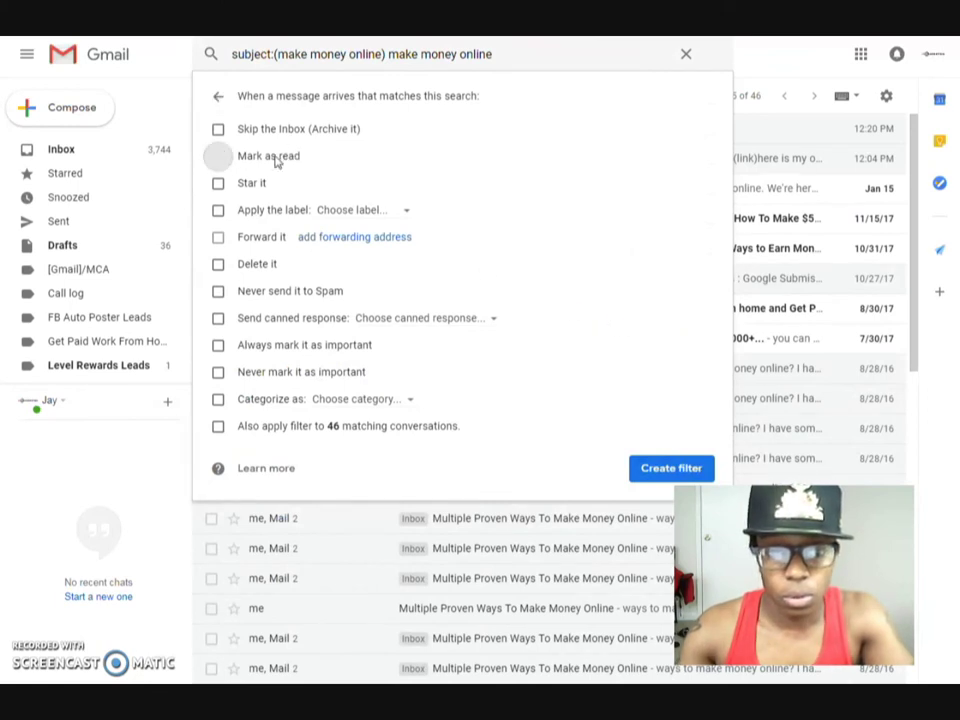
{"action": "left_click", "coordinate": [265, 211]}
{"action": "left_click", "coordinate": [355, 215]}
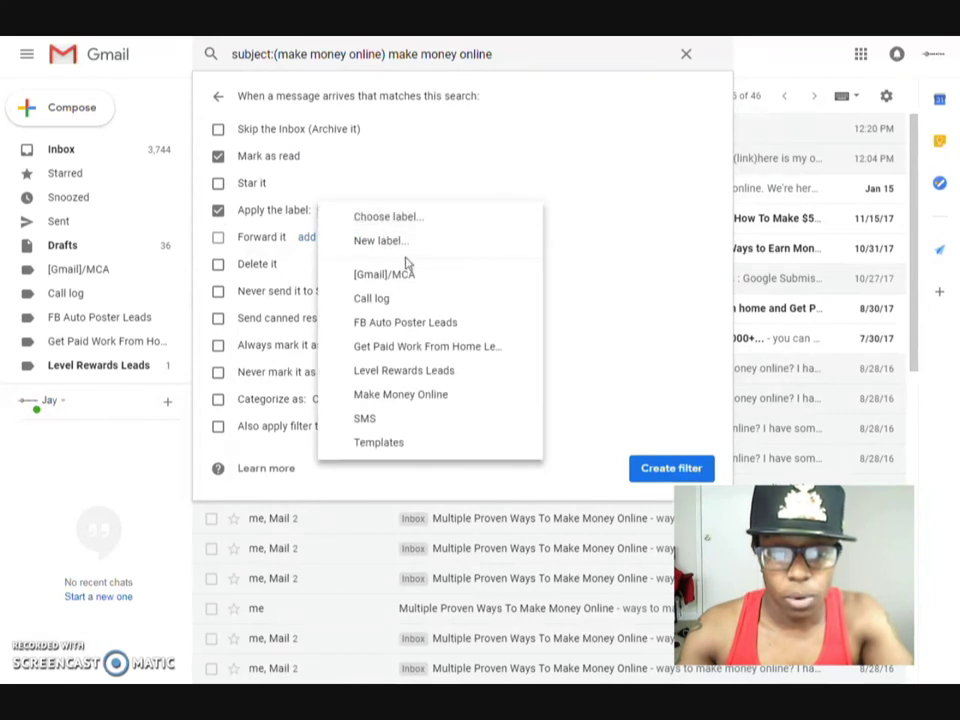
{"action": "left_click", "coordinate": [422, 399]}
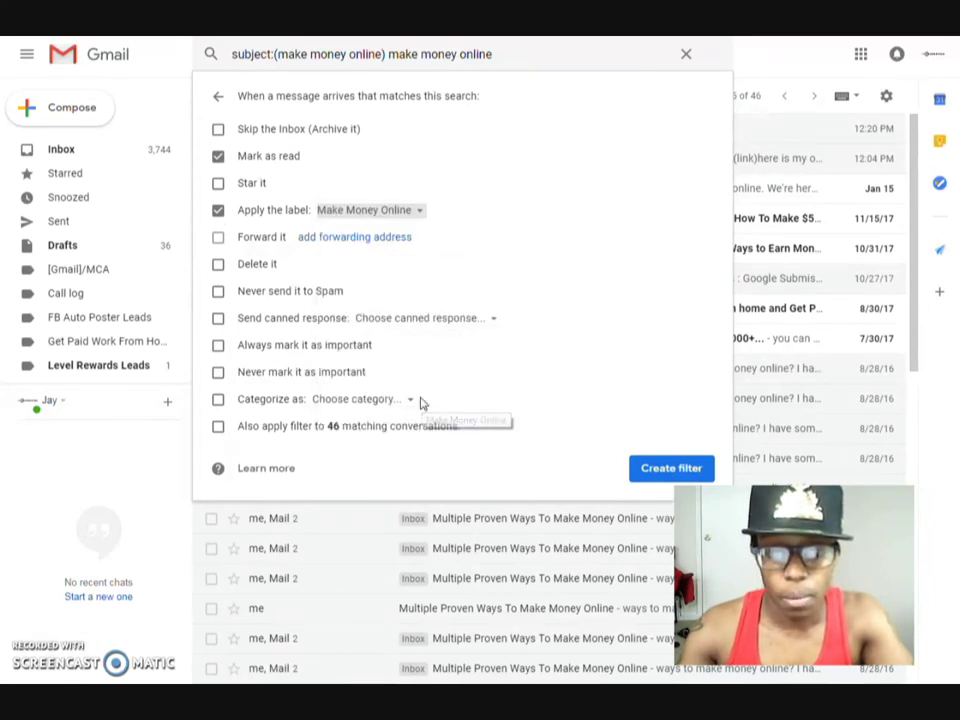
{"action": "left_click", "coordinate": [280, 320]}
{"action": "left_click", "coordinate": [396, 320]}
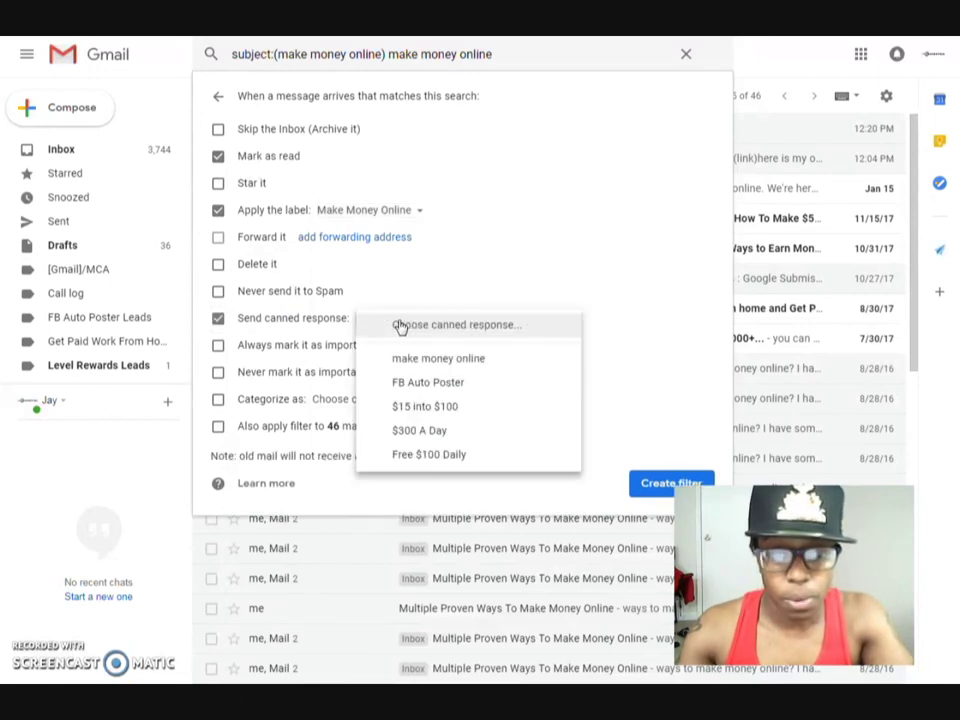
{"action": "left_click", "coordinate": [440, 358]}
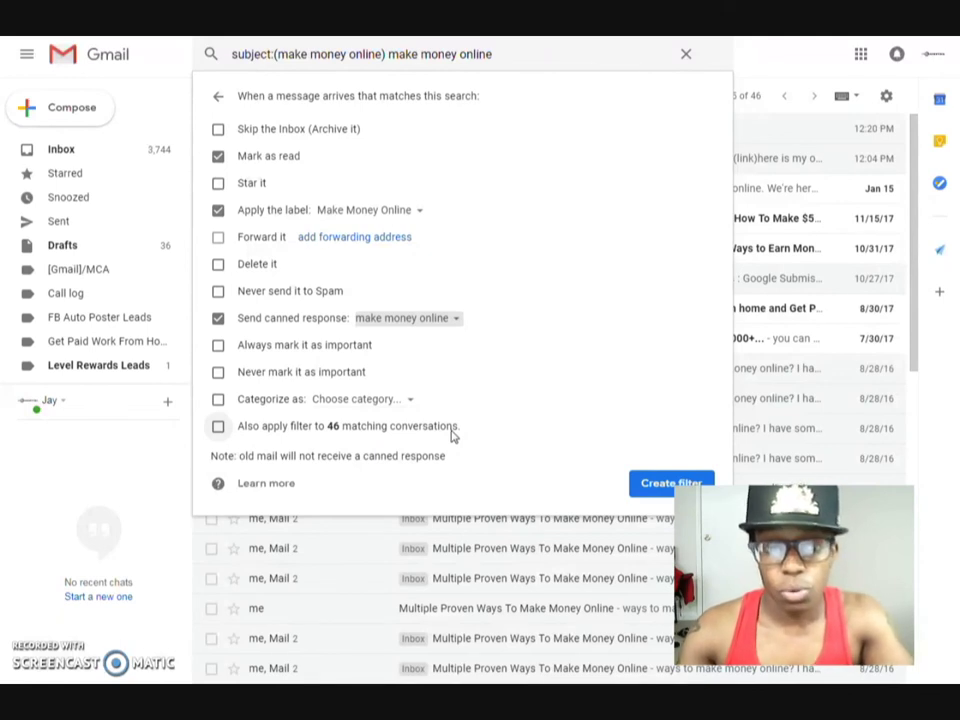
{"action": "left_click", "coordinate": [645, 484]}
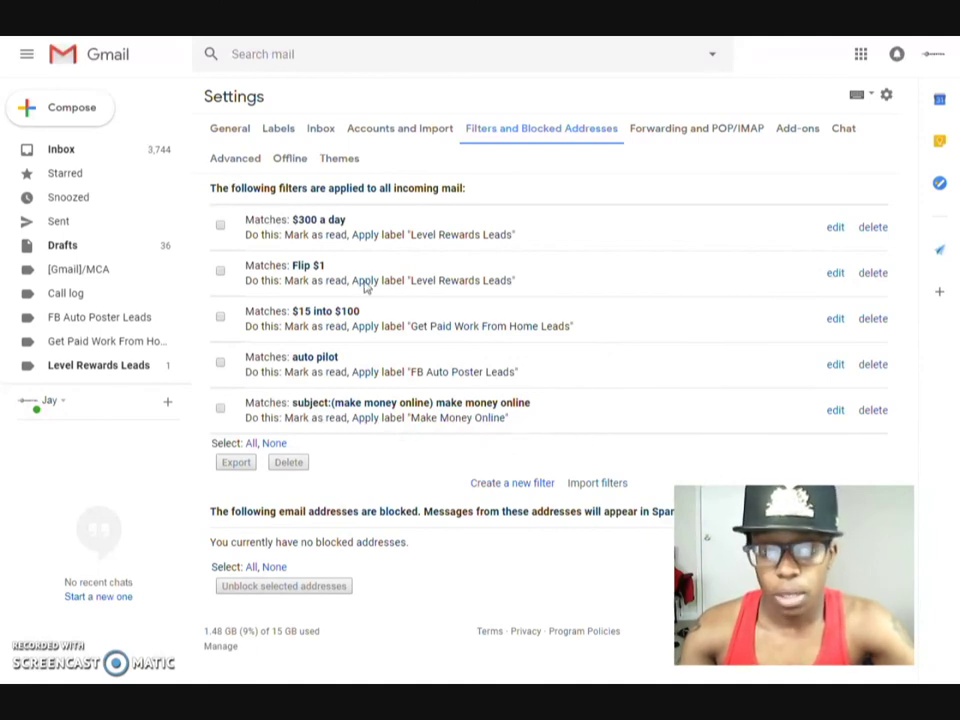
Return to the inbox and scroll the labels to find Make Money Online
{"action": "left_click", "coordinate": [108, 148]}
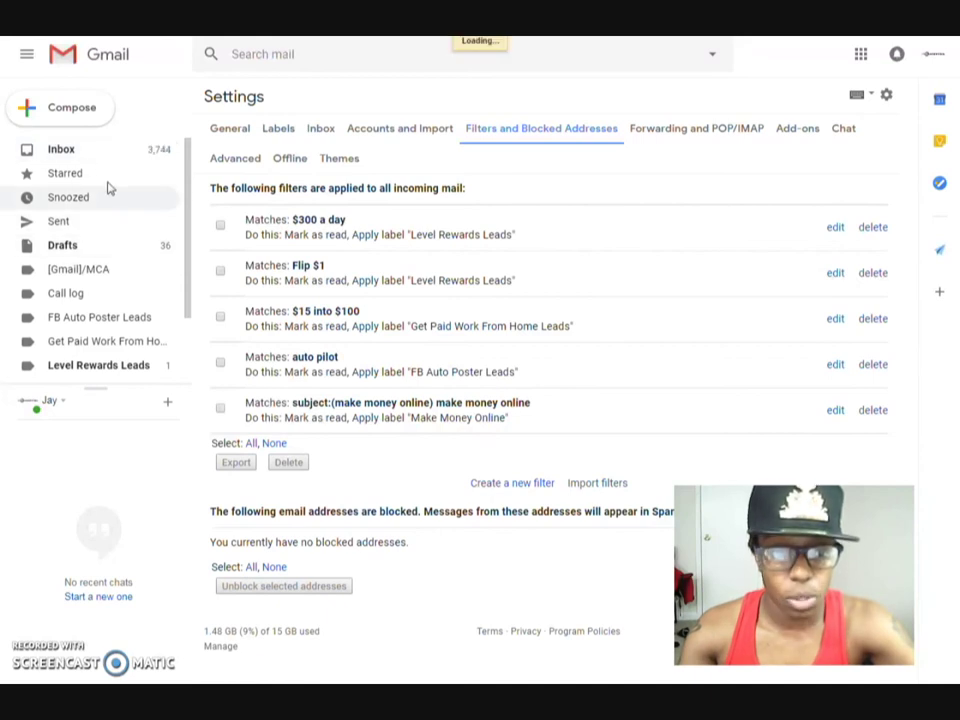
{"action": "scroll", "coordinate": [154, 231], "scroll_direction": "down", "scroll_amount": 2}
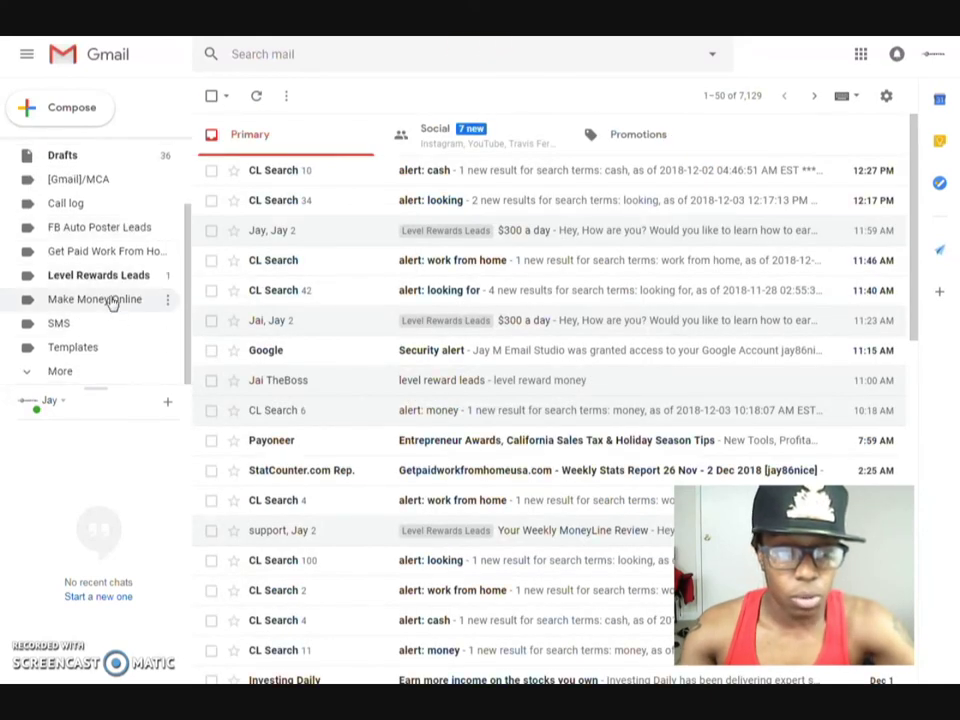
{"action": "scroll", "coordinate": [113, 302], "scroll_direction": "up", "scroll_amount": 2}
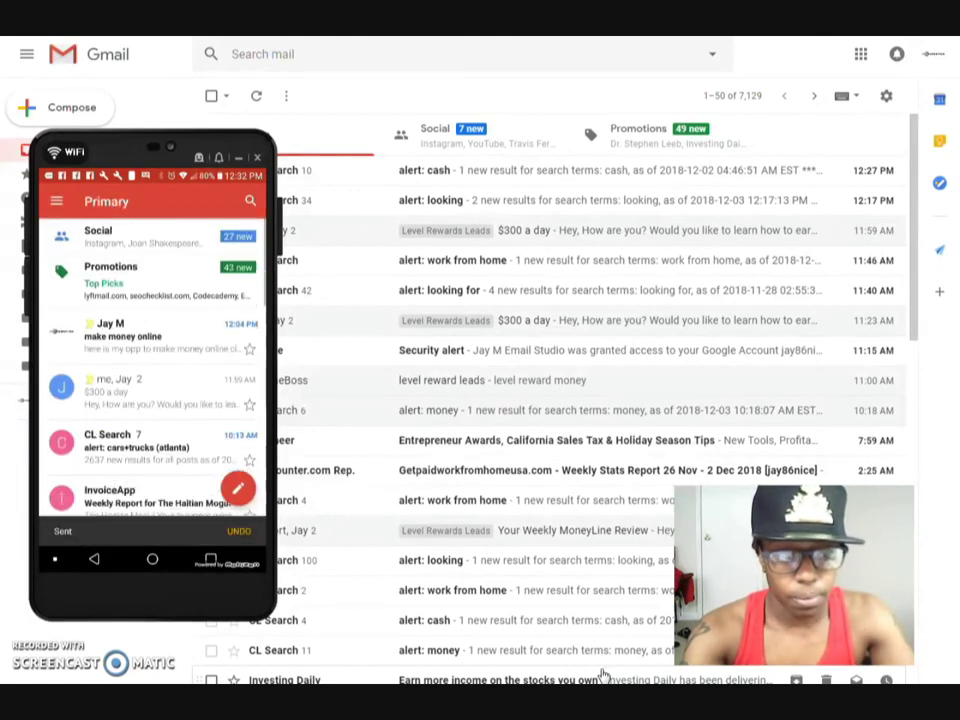
Position the phone mirror over the inbox, refresh, and open the new 'Make money online' email
{"action": "left_click", "coordinate": [530, 97]}
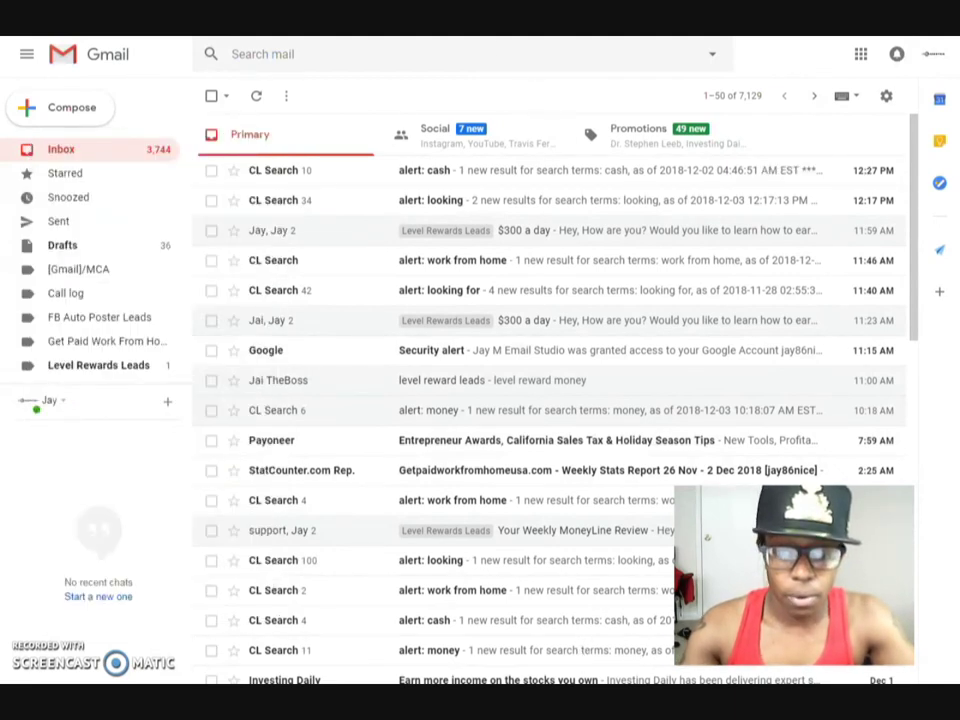
{"action": "left_click_drag", "start_coordinate": [129, 154], "coordinate": [613, 140]}
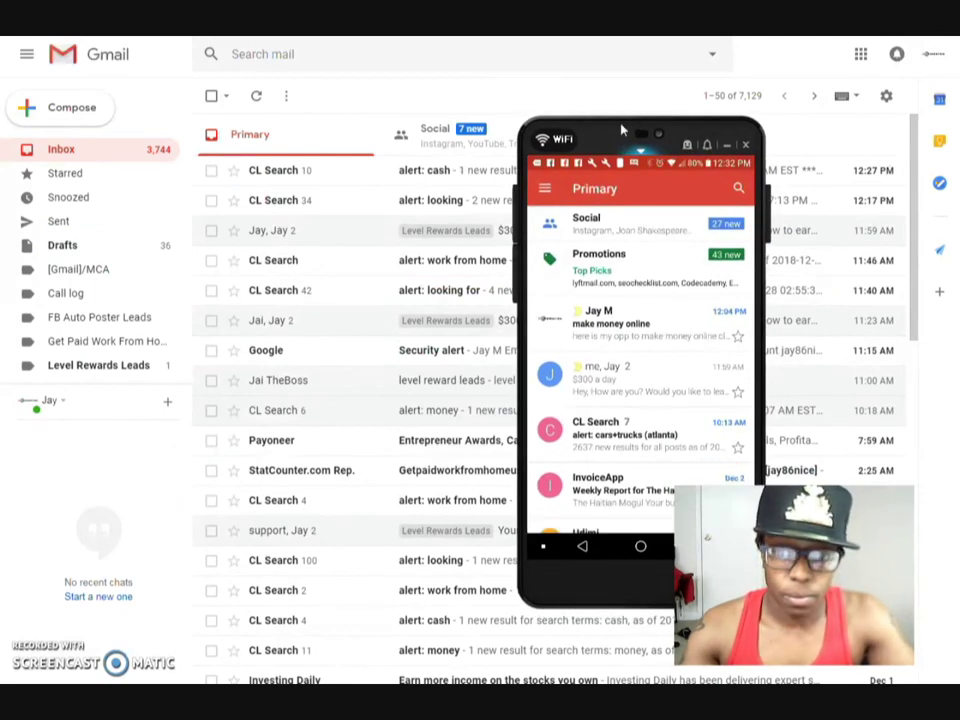
{"action": "left_click", "coordinate": [257, 97]}
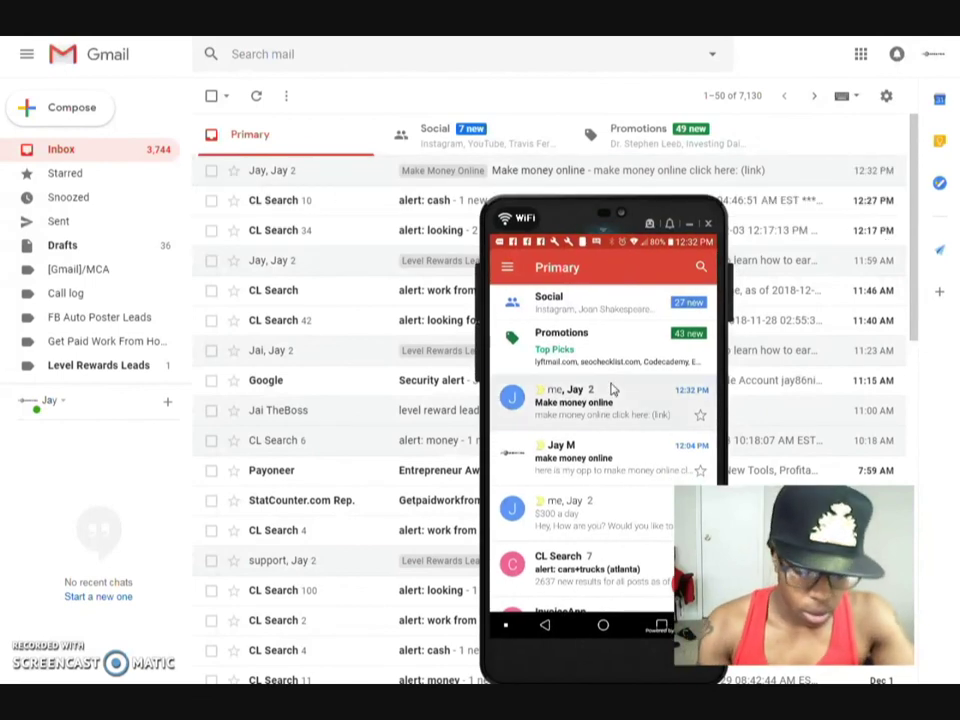
{"action": "left_click", "coordinate": [613, 390]}
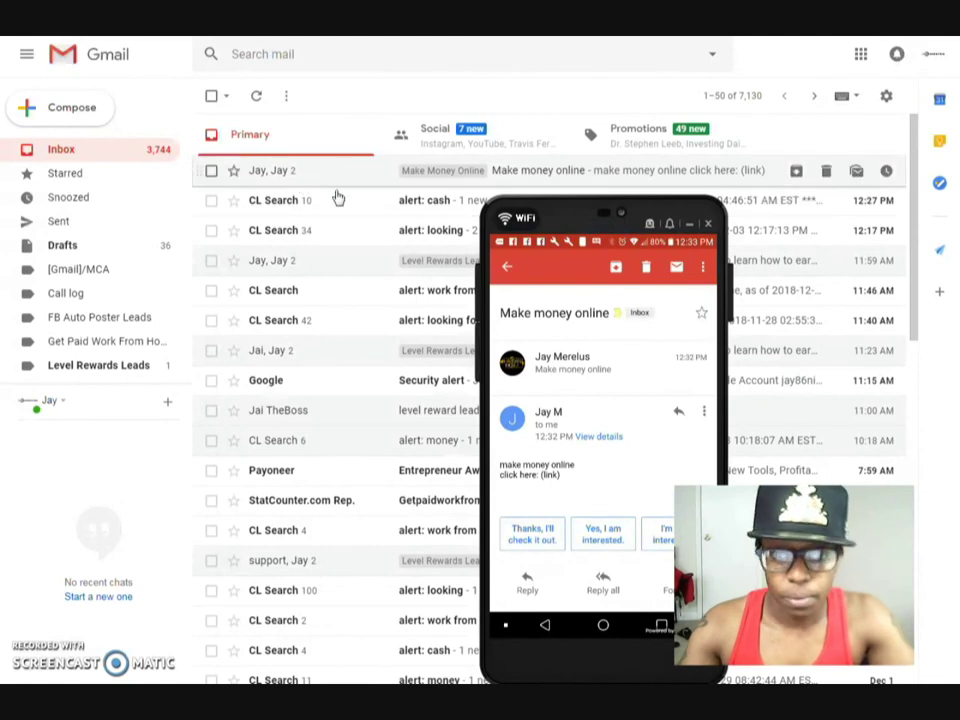
{"action": "left_click", "coordinate": [371, 170]}
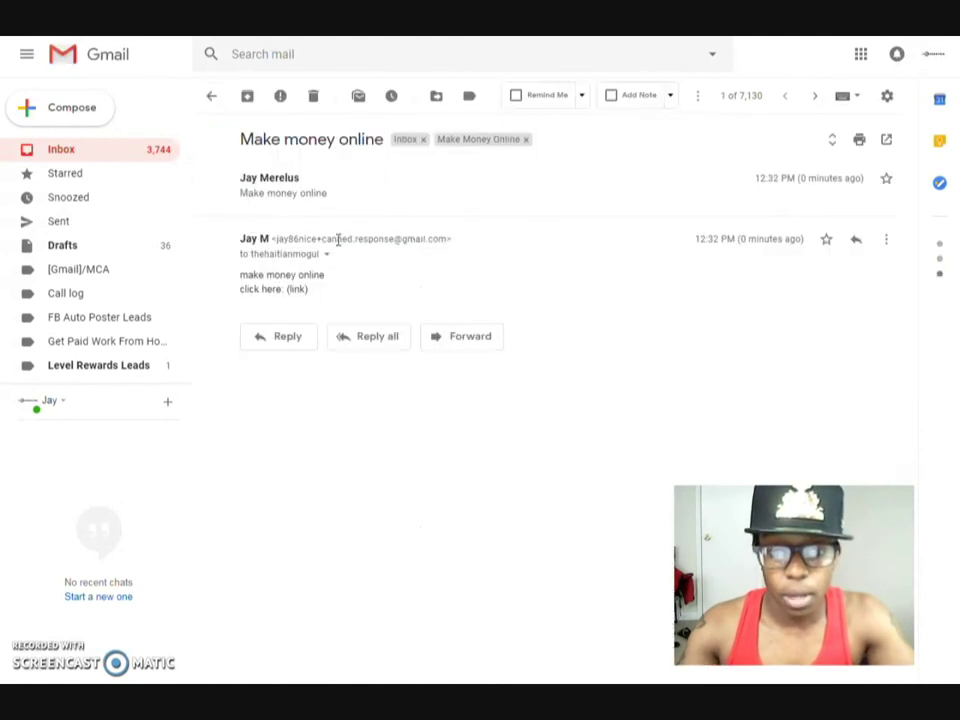